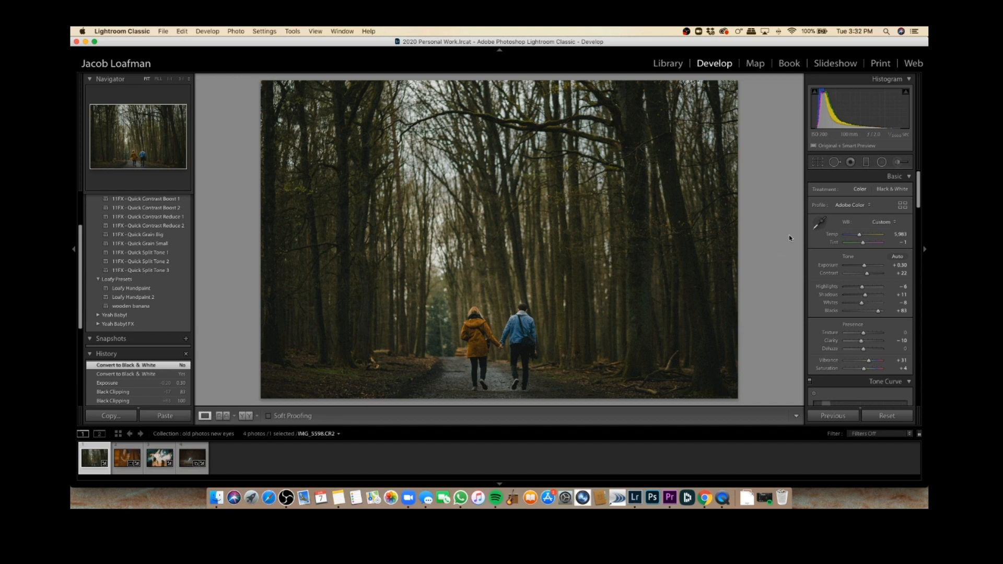
- Draw a wide radial filter centred on the top edge of the forest photo and reset its Highlights to 0
{"action": "left_click", "coordinate": [881, 162]}
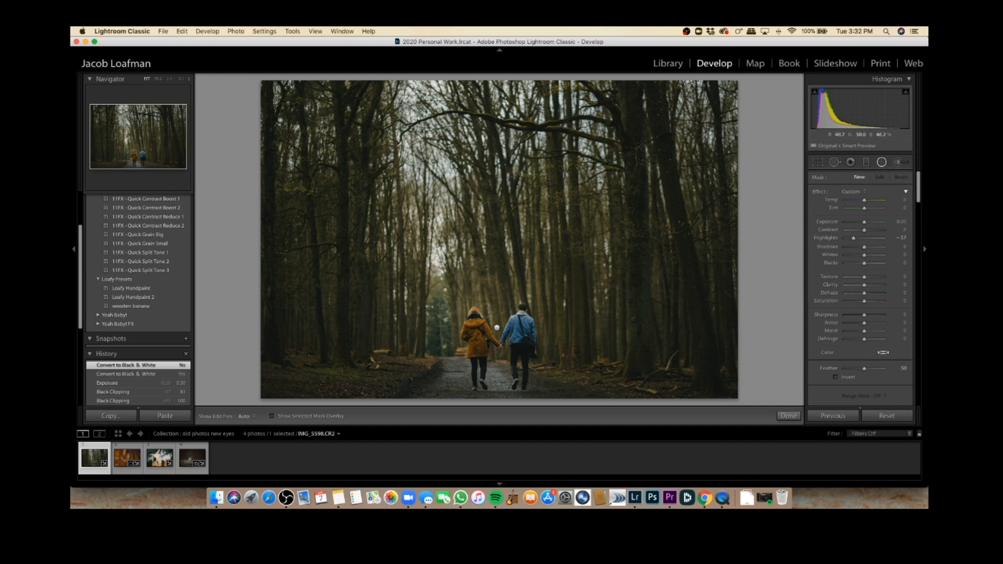
{"action": "left_click", "coordinate": [881, 163]}
{"action": "left_click_drag", "start_coordinate": [391, 99], "coordinate": [749, 258]}
{"action": "left_click_drag", "start_coordinate": [556, 164], "coordinate": [646, 142]}
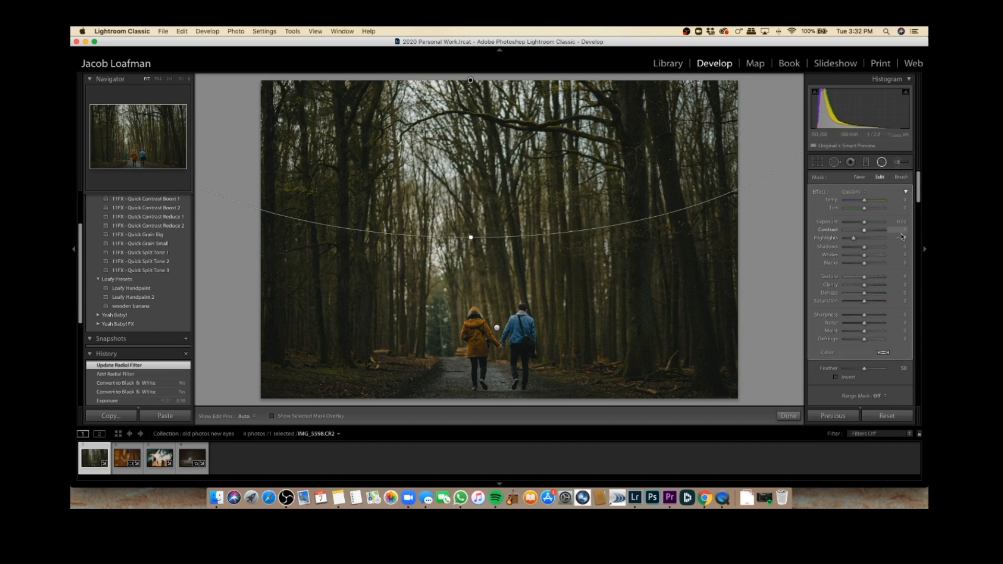
{"action": "double_click", "coordinate": [853, 239]}
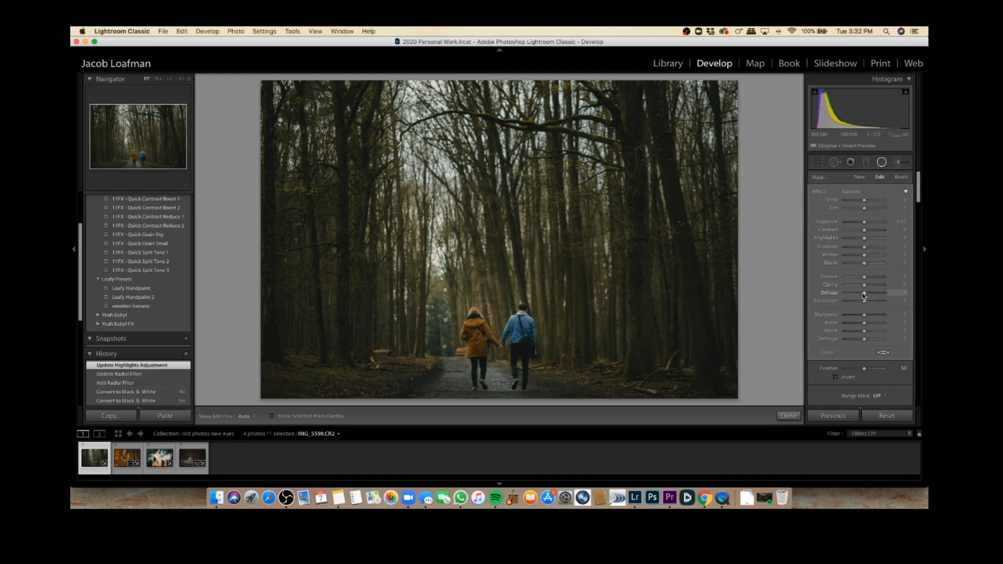
- Invert the treetop radial filter's mask and set its Dehaze to -74
{"action": "left_click_drag", "start_coordinate": [865, 295], "coordinate": [852, 297]}
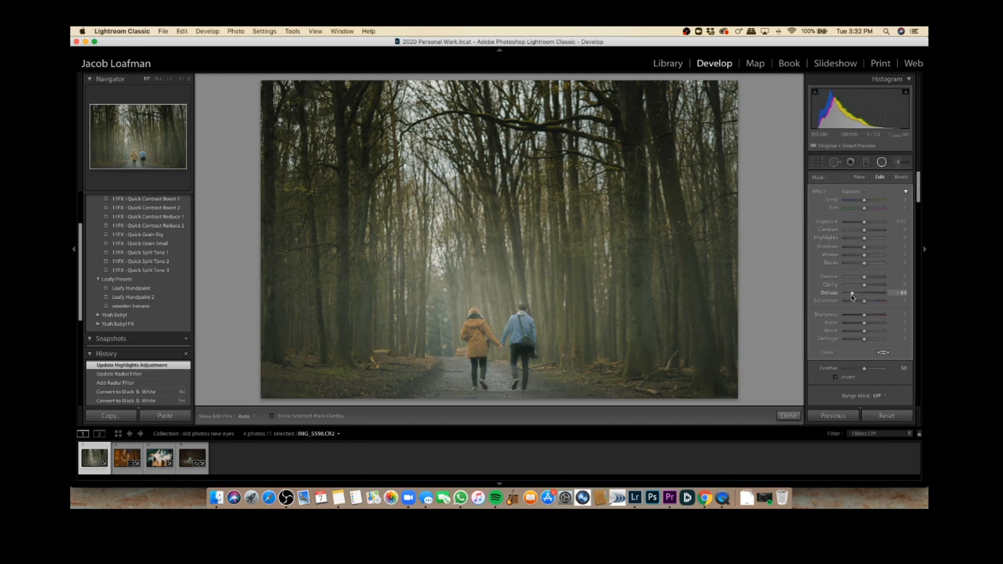
{"action": "double_click", "coordinate": [852, 292]}
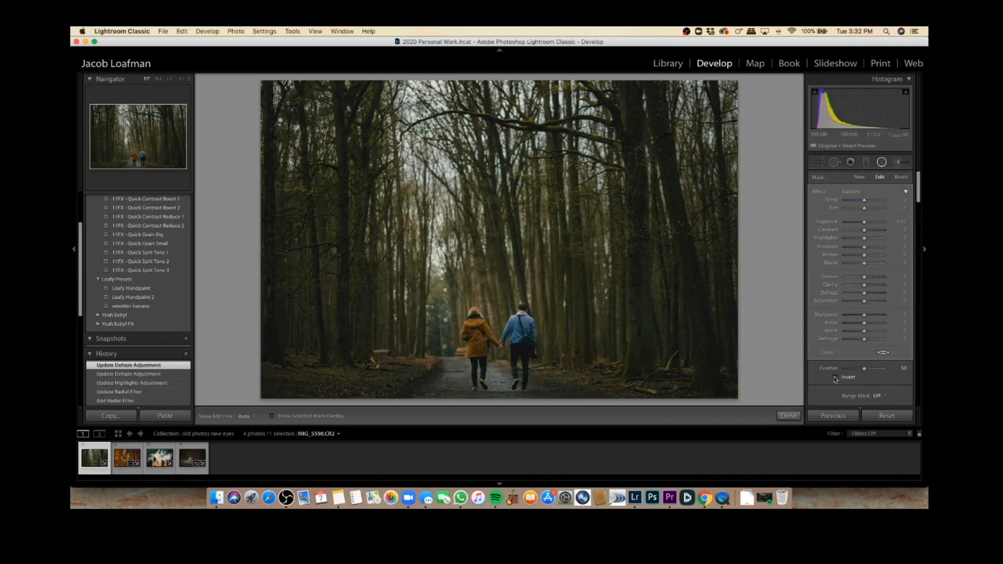
{"action": "left_click", "coordinate": [836, 377]}
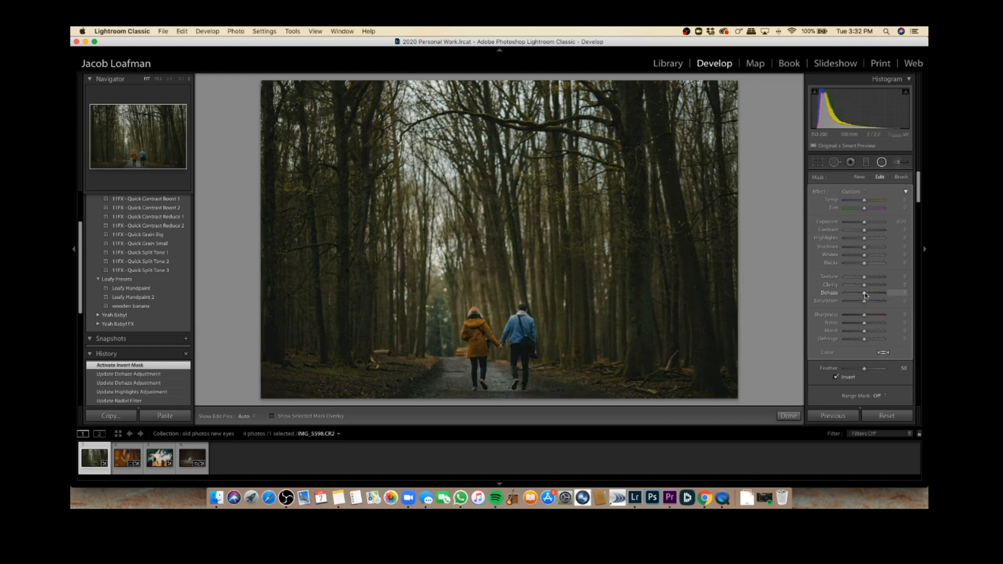
{"action": "mouse_move", "coordinate": [864, 293]}
{"action": "left_mouse_down"}
{"action": "mouse_move", "coordinate": [842, 299]}
{"action": "mouse_move", "coordinate": [854, 300]}
{"action": "left_mouse_up"}
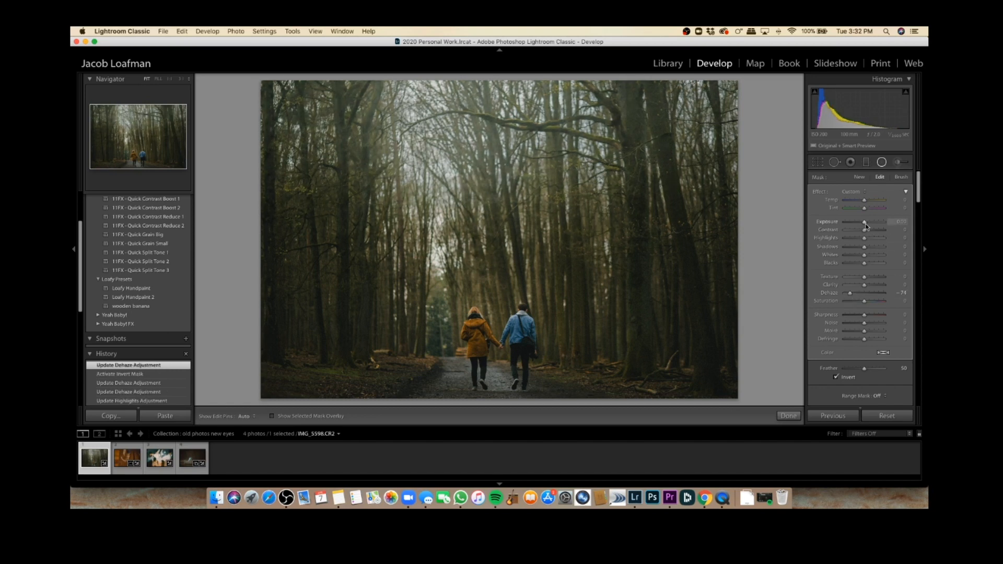
- Raise the radial filter's Exposure to 0.50 and move the filter slightly down over the treetops
{"action": "left_click_drag", "start_coordinate": [865, 222], "coordinate": [868, 224]}
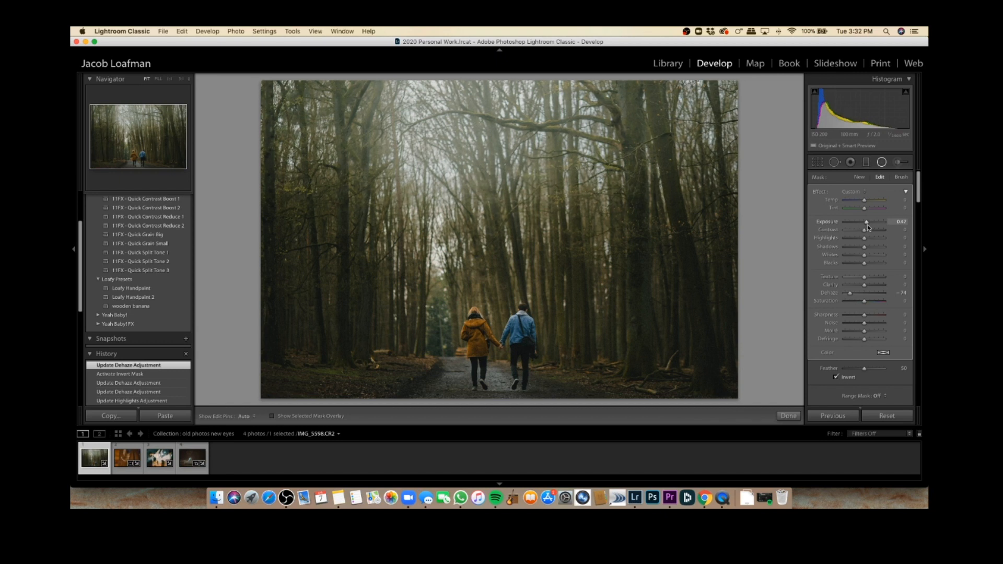
{"action": "left_click_drag", "start_coordinate": [868, 226], "coordinate": [868, 226]}
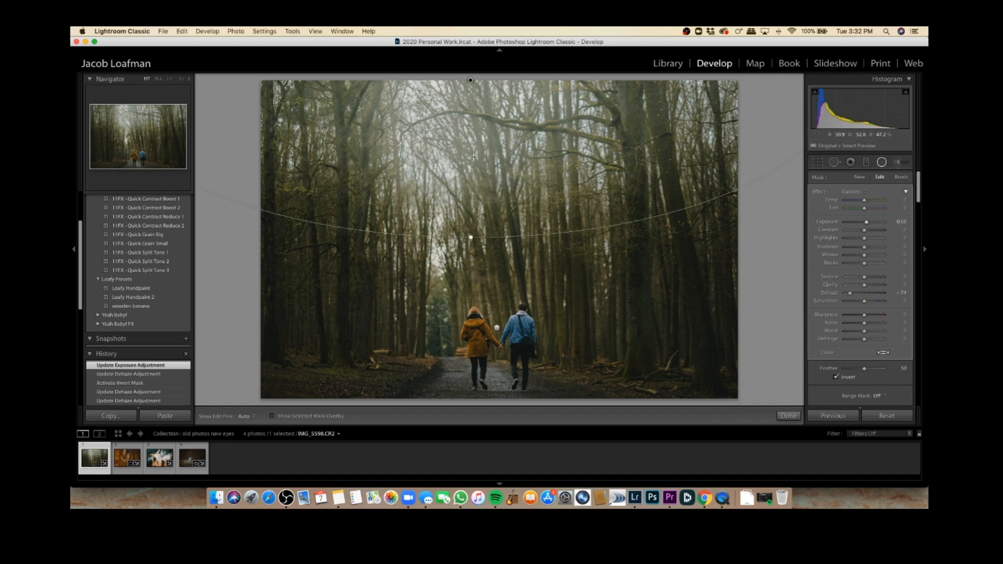
{"action": "left_click_drag", "start_coordinate": [511, 175], "coordinate": [516, 197]}
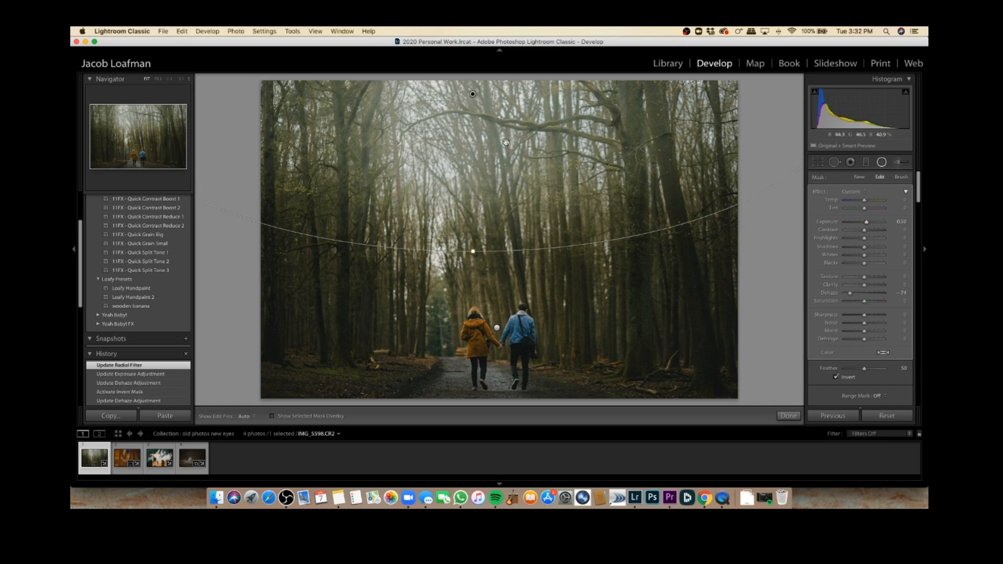
- Duplicate the treetop radial filter, move the copy lower toward the couple's heads, and set its Dehaze to -24
{"action": "right_click", "coordinate": [473, 95]}
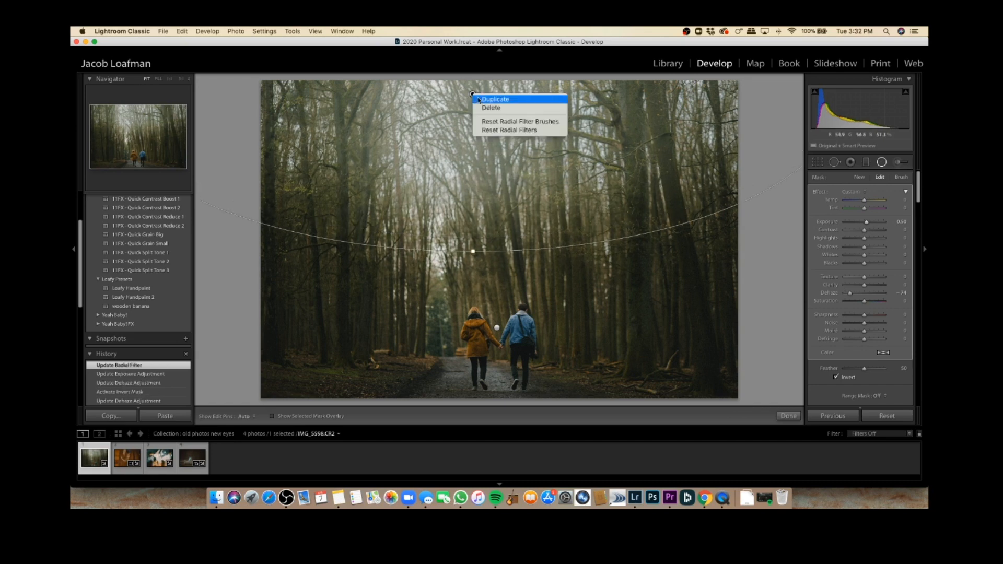
{"action": "left_click", "coordinate": [506, 100]}
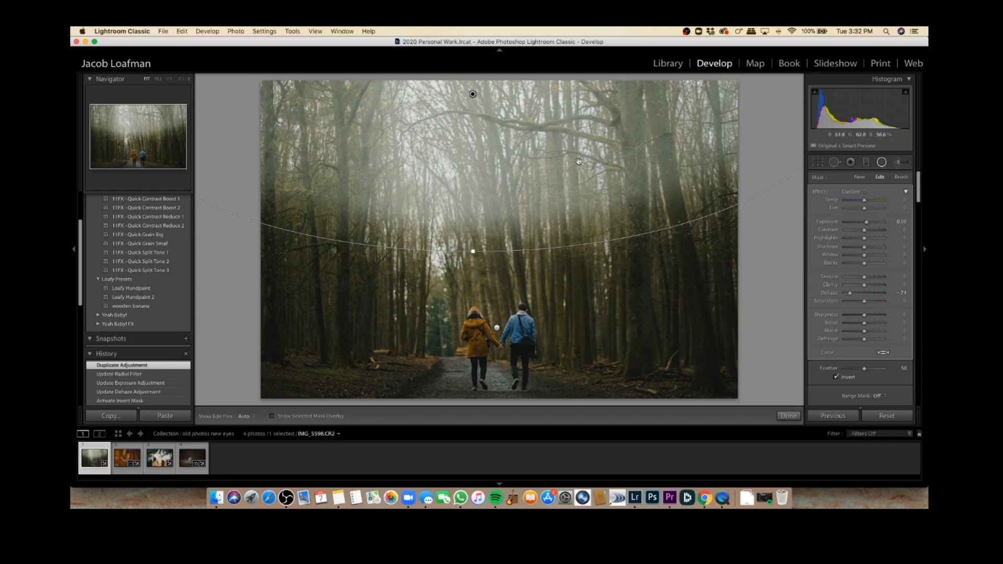
{"action": "left_click_drag", "start_coordinate": [579, 175], "coordinate": [581, 218]}
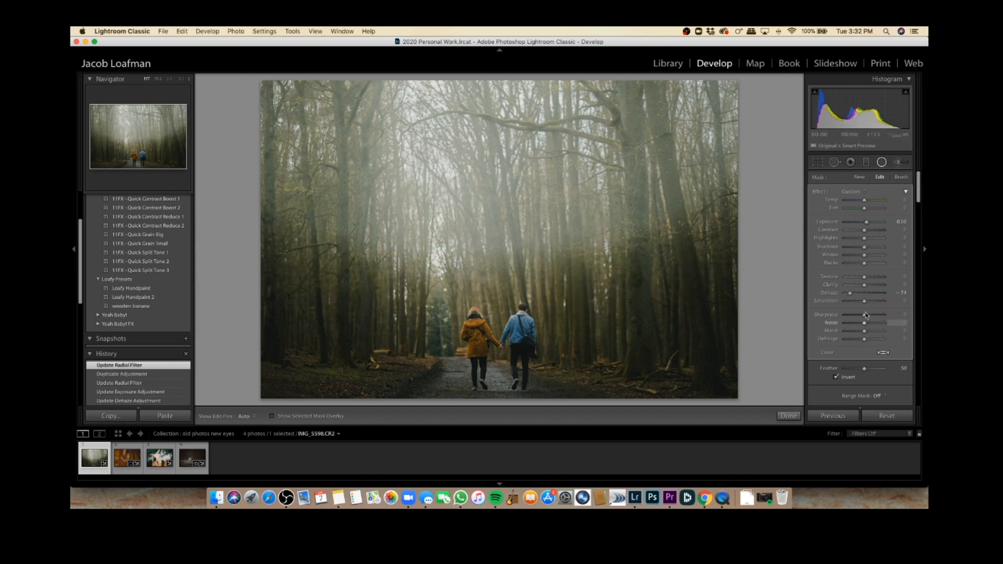
{"action": "left_click_drag", "start_coordinate": [851, 294], "coordinate": [861, 297]}
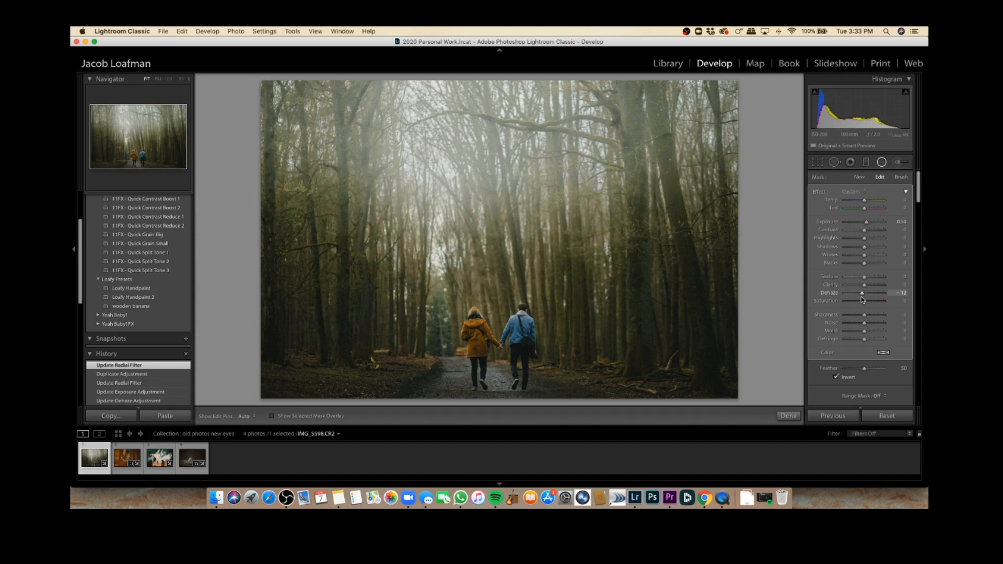
{"action": "left_click_drag", "start_coordinate": [862, 300], "coordinate": [861, 299]}
{"action": "key", "text": "]"}
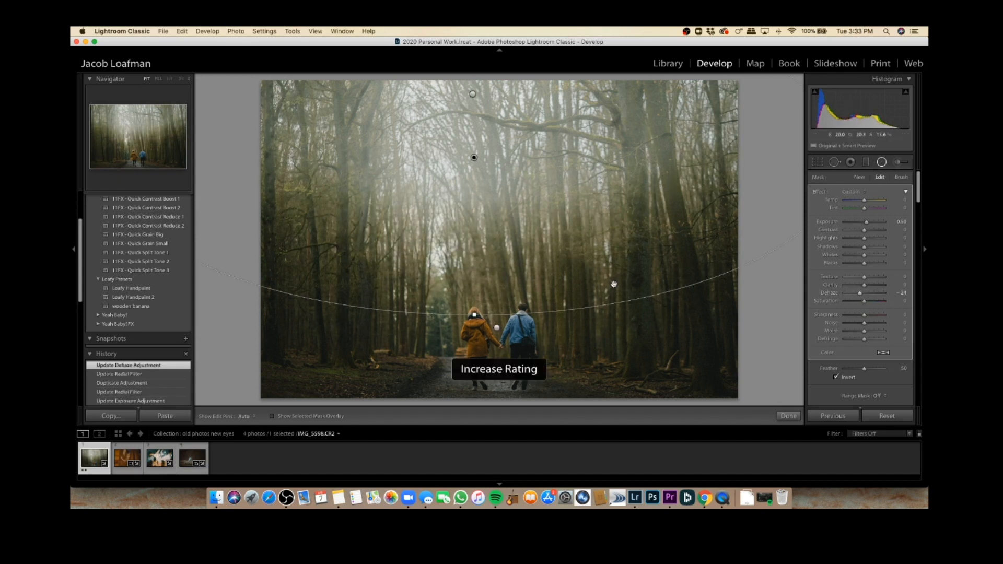
- Close the Radial Filter and compare the forest photo's current state with its original and its history state before the filters
{"action": "key", "text": "Return"}
{"action": "key", "text": "Return"}
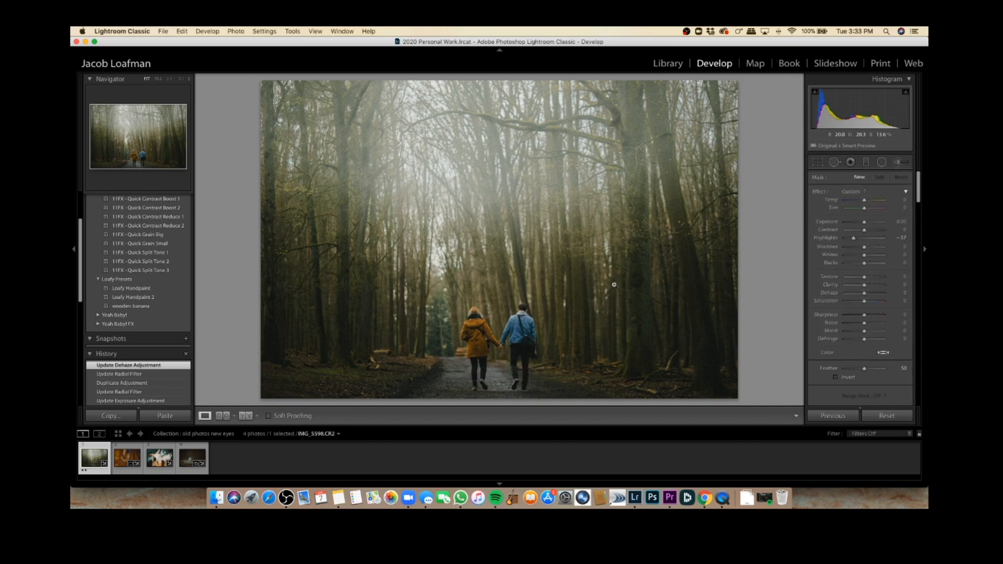
{"action": "key", "text": "backslash"}
{"action": "key", "text": "backslash"}
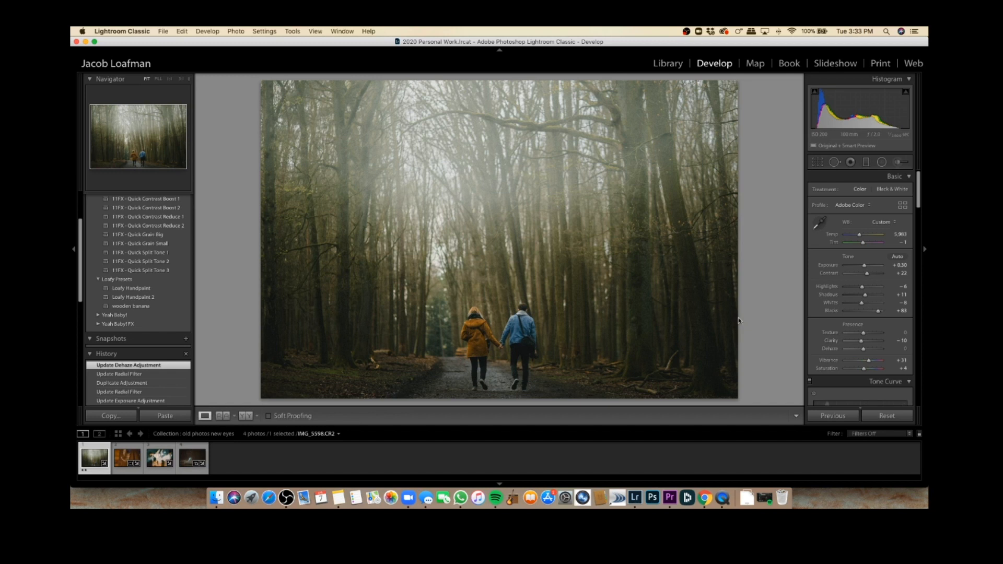
{"action": "scroll", "coordinate": [79, 332], "scroll_direction": "down", "scroll_amount": 3}
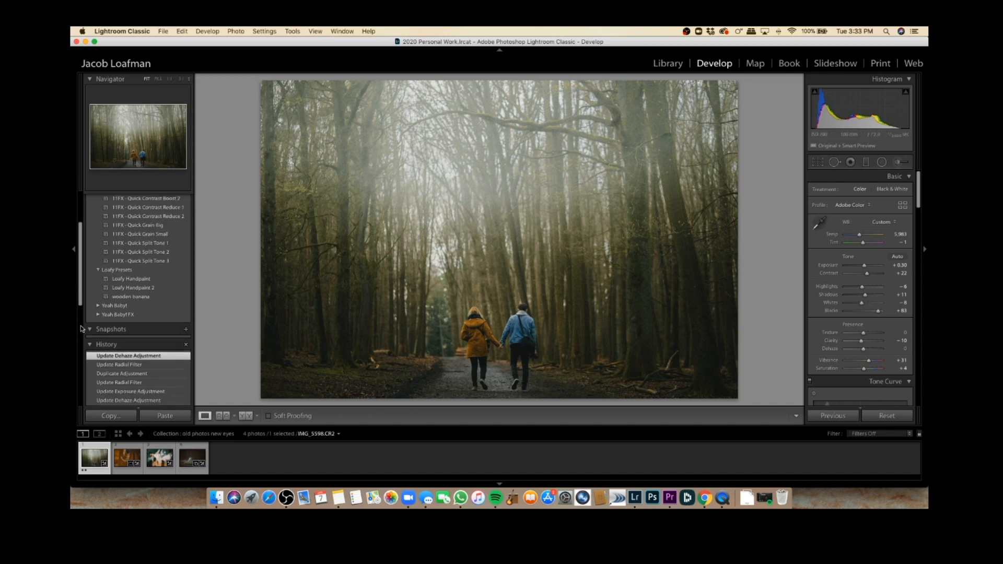
{"action": "scroll", "coordinate": [81, 328], "scroll_direction": "down", "scroll_amount": 4}
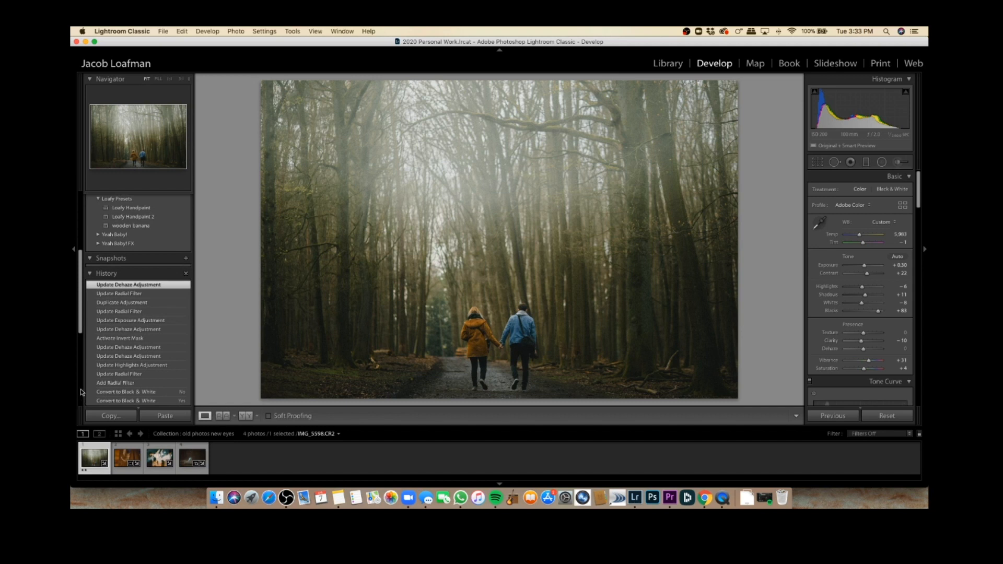
{"action": "left_click", "coordinate": [107, 392]}
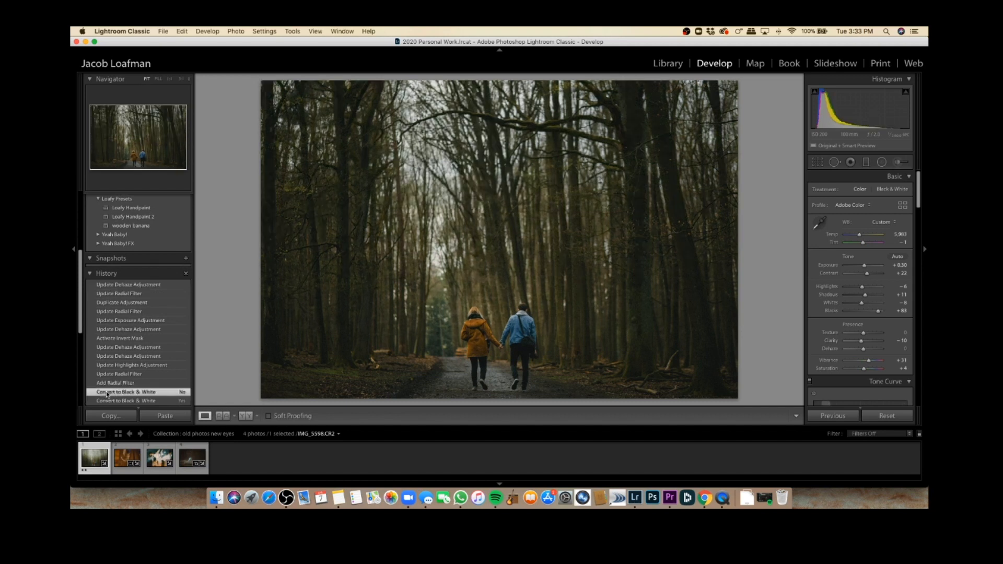
{"action": "left_click", "coordinate": [119, 288]}
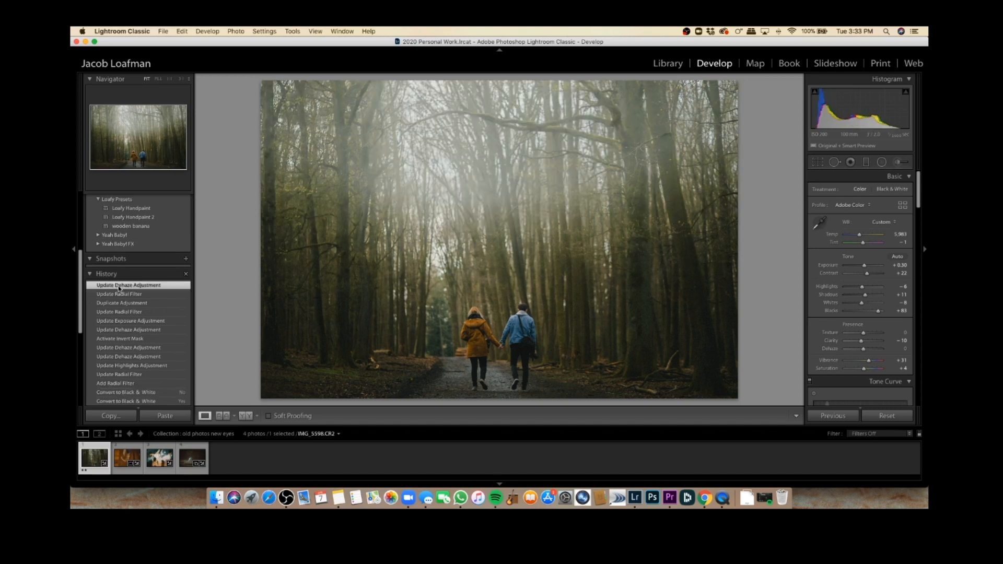
- Reset the lower radial filter's Exposure to 0, set its Dehaze to -36, and compare the result with the original photo
{"action": "key", "text": "shift+m"}
{"action": "left_click", "coordinate": [474, 157]}
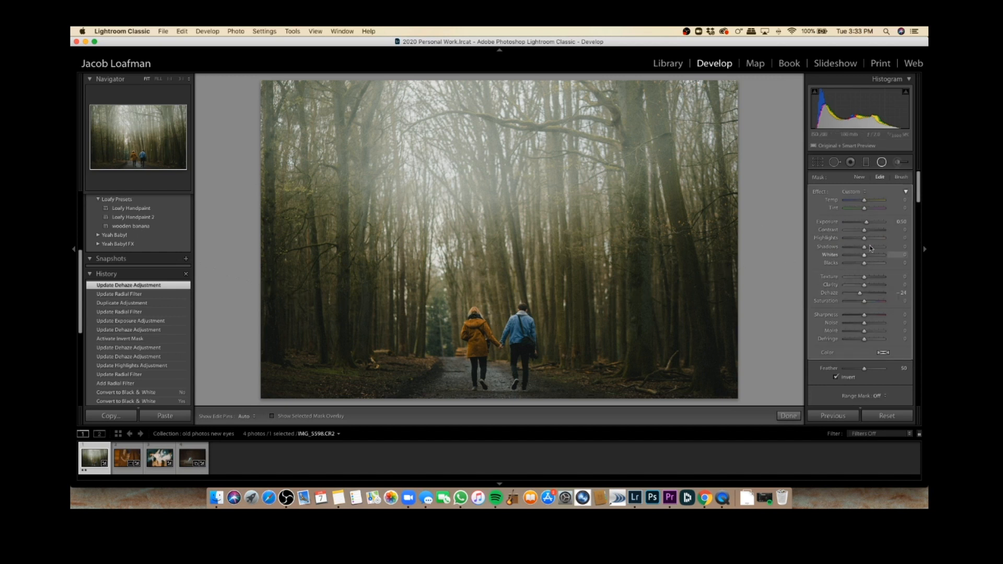
{"action": "double_click", "coordinate": [866, 223]}
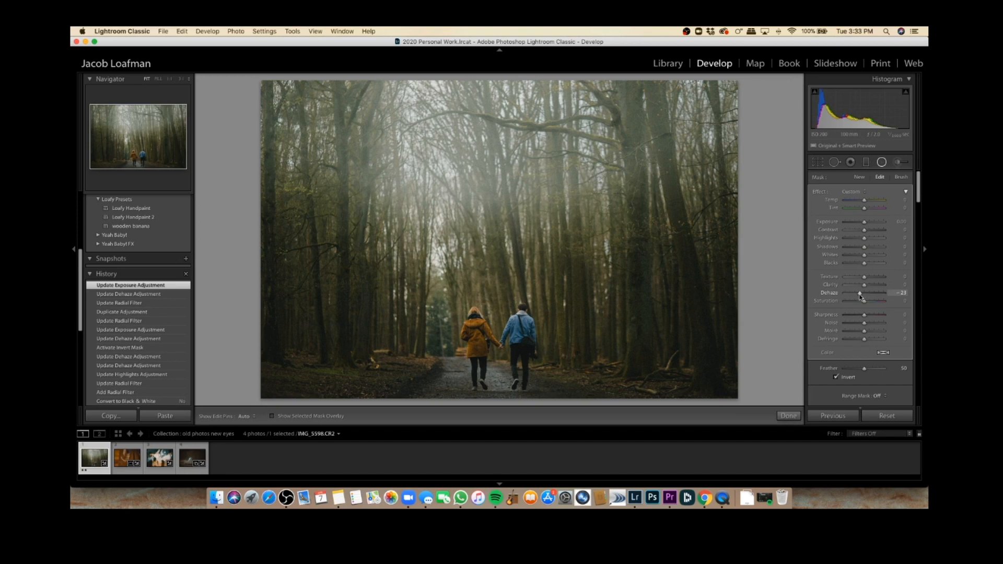
{"action": "left_click_drag", "start_coordinate": [854, 295], "coordinate": [858, 295]}
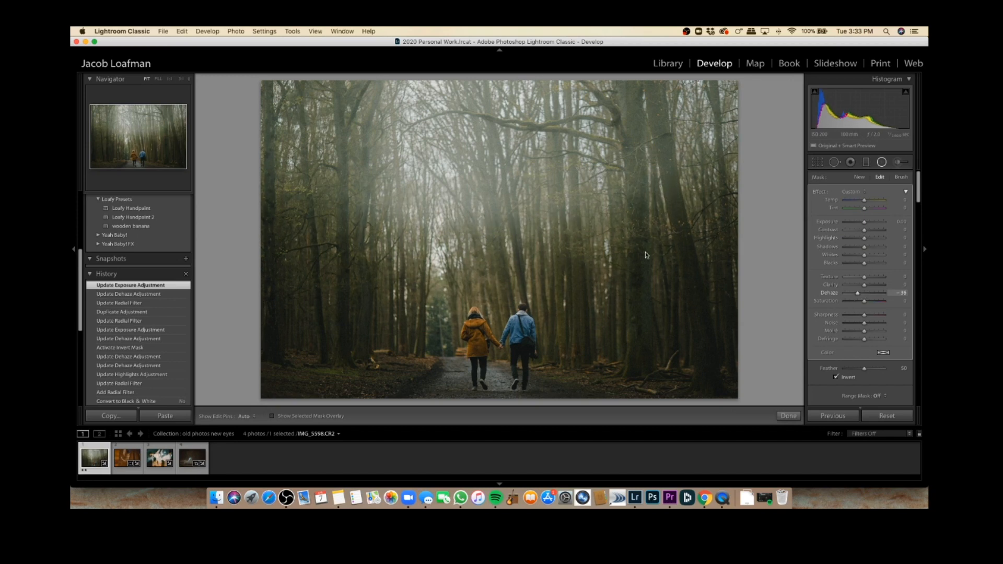
{"action": "key", "text": "bracketright"}
{"action": "key", "text": "backslash"}
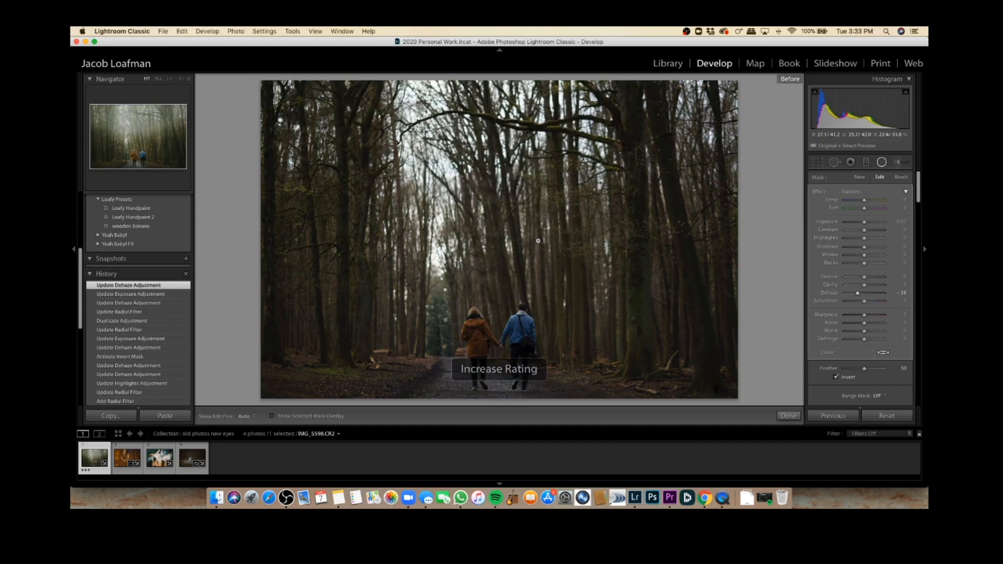
{"action": "key", "text": "backslash"}
{"action": "key", "text": "Return"}
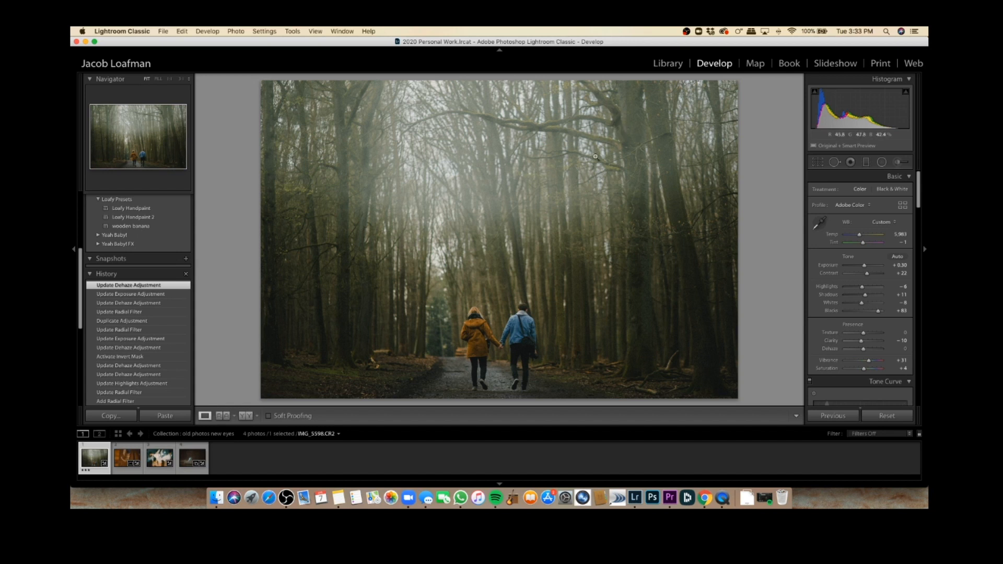
- Switch to the photo of the socked feet and place a tall, narrow radial filter over the floorboards beside the feet
{"action": "key", "text": "Right"}
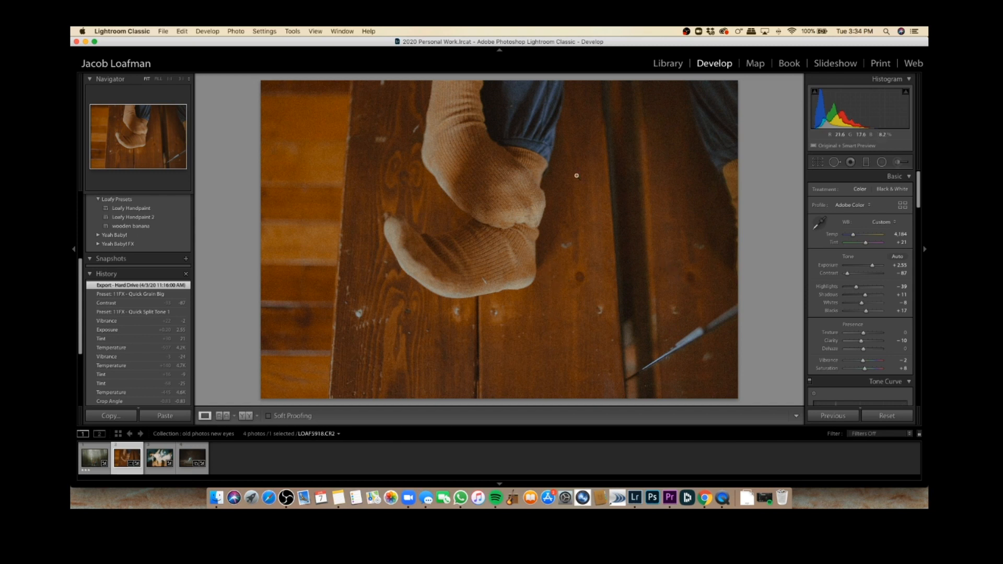
{"action": "left_click", "coordinate": [882, 162]}
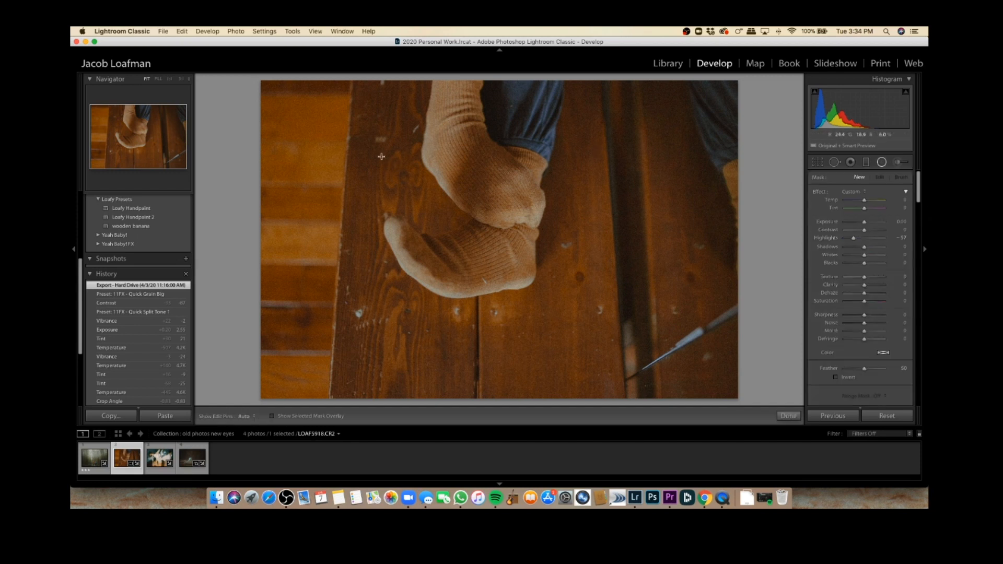
{"action": "left_click_drag", "start_coordinate": [320, 80], "coordinate": [332, 450]}
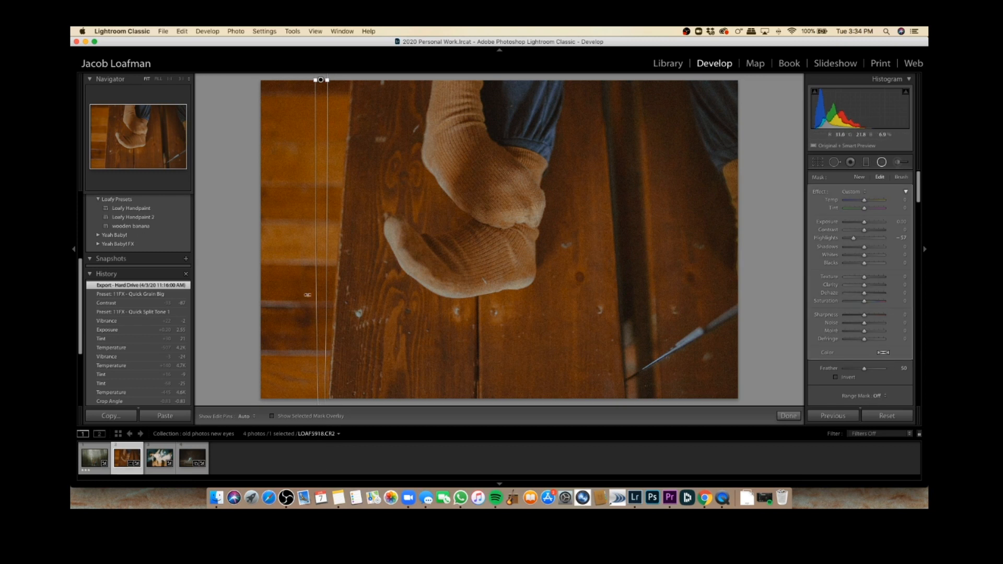
{"action": "left_click_drag", "start_coordinate": [323, 198], "coordinate": [318, 262]}
- Invert the narrow radial filter's mask and set Highlights to 0, Dehaze to -68 and Exposure to 3.00
{"action": "left_click", "coordinate": [836, 377]}
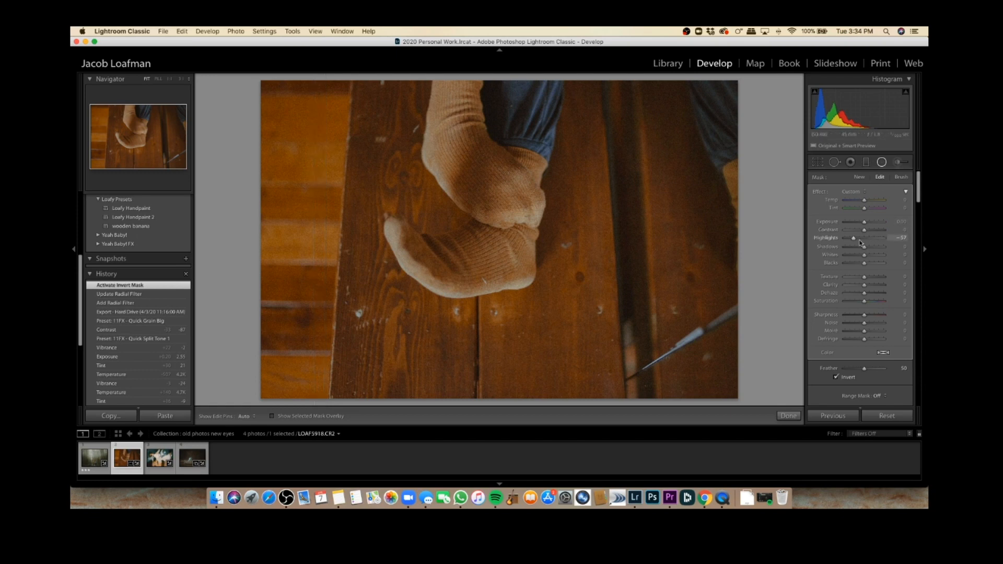
{"action": "left_click_drag", "start_coordinate": [853, 241], "coordinate": [880, 228]}
{"action": "left_click", "coordinate": [852, 294]}
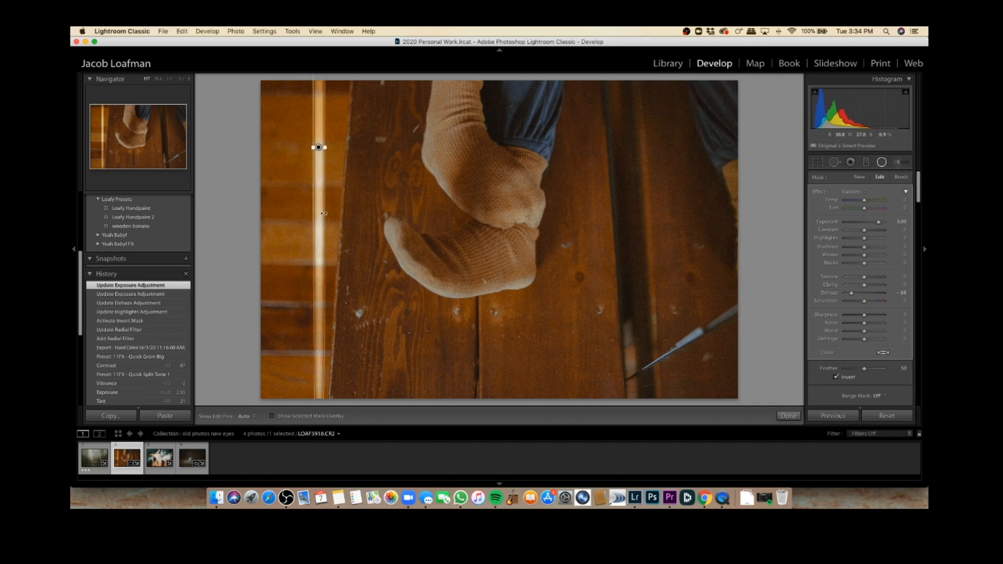
- Widen the vertical light strip, try it across the photo, and return it to the lighter floorboards
{"action": "left_click_drag", "start_coordinate": [325, 147], "coordinate": [335, 147]}
{"action": "left_click_drag", "start_coordinate": [314, 217], "coordinate": [656, 219]}
{"action": "left_click_drag", "start_coordinate": [578, 217], "coordinate": [305, 225]}
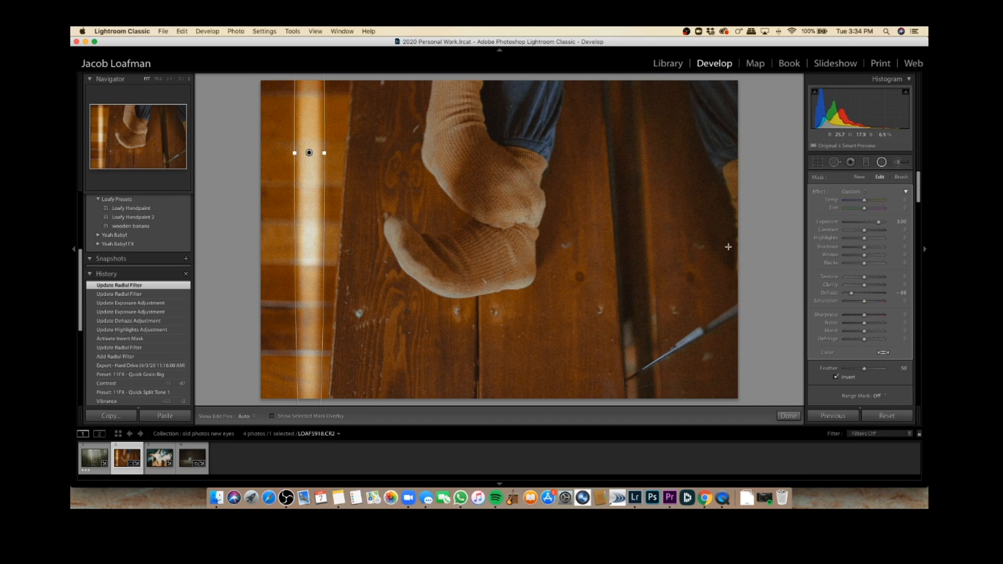
- Tint the vertical light strip reddish pink with a saturation of about 65
{"action": "left_click", "coordinate": [888, 355]}
{"action": "left_click", "coordinate": [703, 360]}
{"action": "left_click_drag", "start_coordinate": [703, 361], "coordinate": [857, 366]}
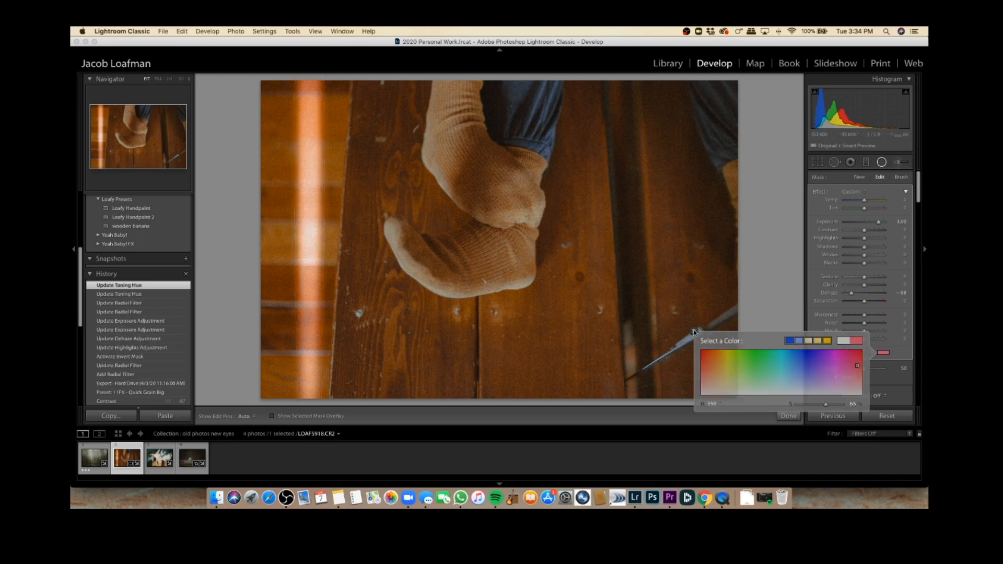
{"action": "left_click", "coordinate": [694, 331]}
- Widen the tinted light strip further and move it against the photo's edge beside the lighter floorboards
{"action": "left_click_drag", "start_coordinate": [309, 198], "coordinate": [286, 203]}
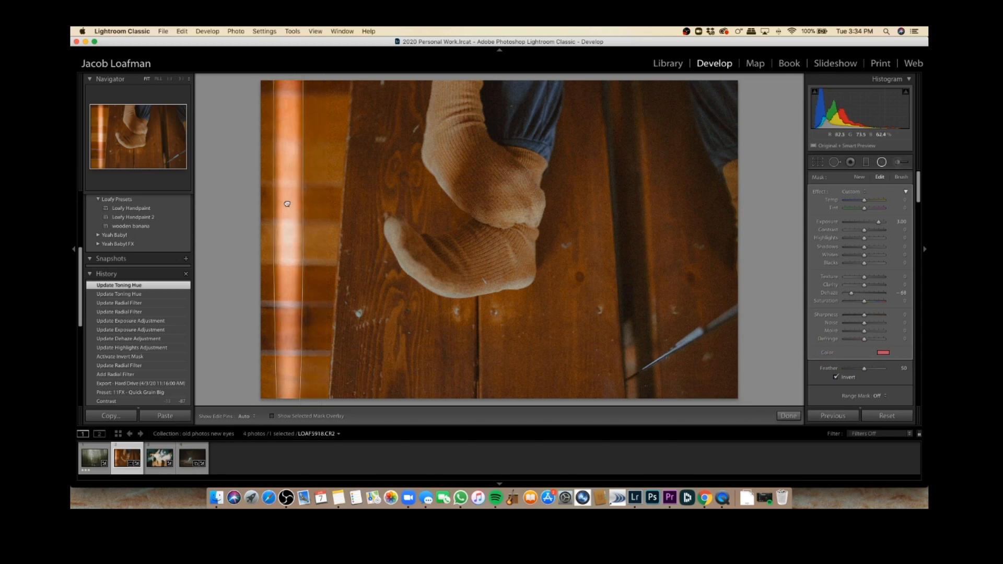
{"action": "left_click_drag", "start_coordinate": [303, 157], "coordinate": [313, 157]}
{"action": "left_click_drag", "start_coordinate": [294, 214], "coordinate": [279, 216]}
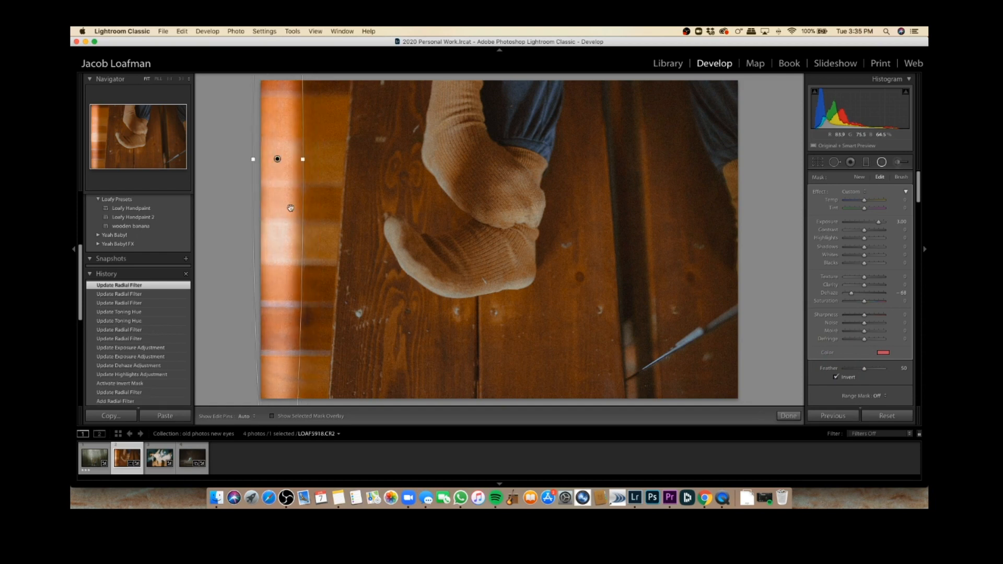
- Duplicate the reddish light strip and narrow the copy into a thin vertical strip, undoing an unwanted tilt
{"action": "right_click", "coordinate": [279, 196]}
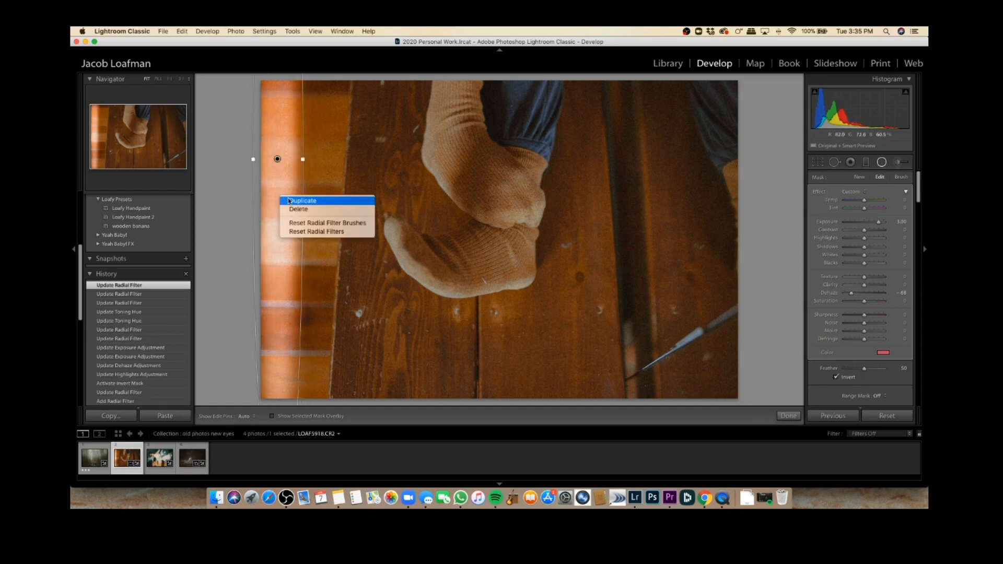
{"action": "left_click", "coordinate": [291, 200]}
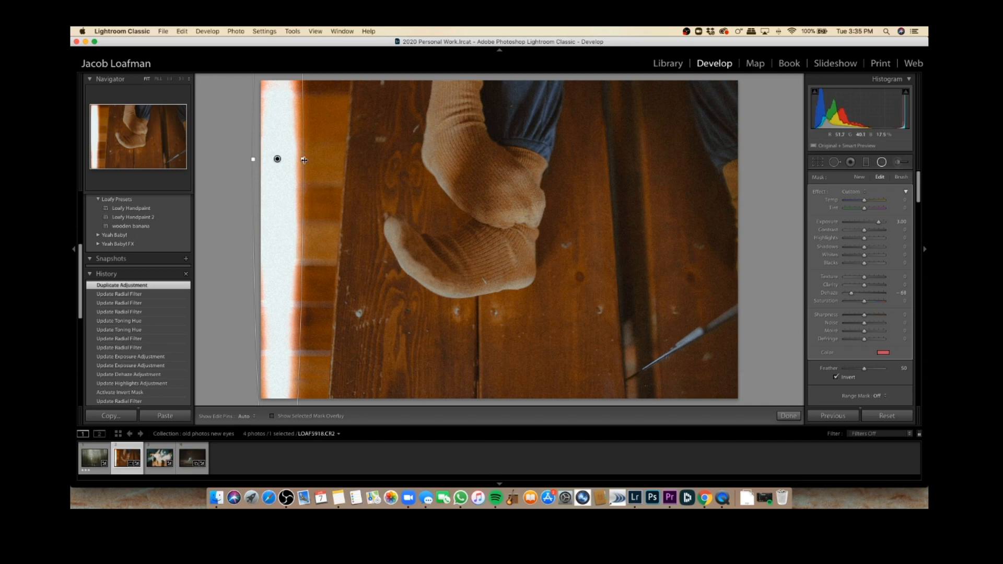
{"action": "left_click_drag", "start_coordinate": [304, 160], "coordinate": [293, 162]}
{"action": "left_click_drag", "start_coordinate": [289, 164], "coordinate": [288, 164]}
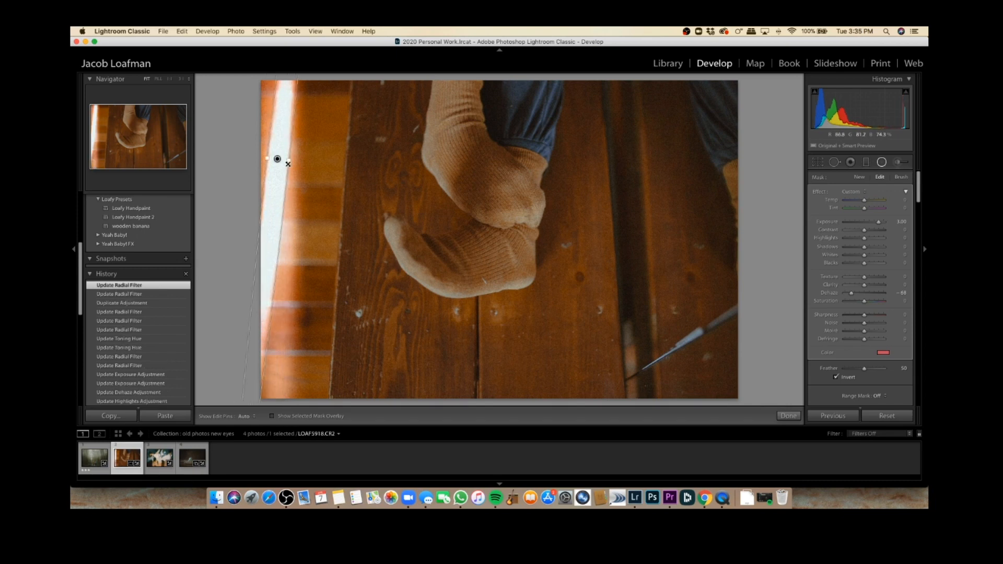
{"action": "key", "text": "cmd+z"}
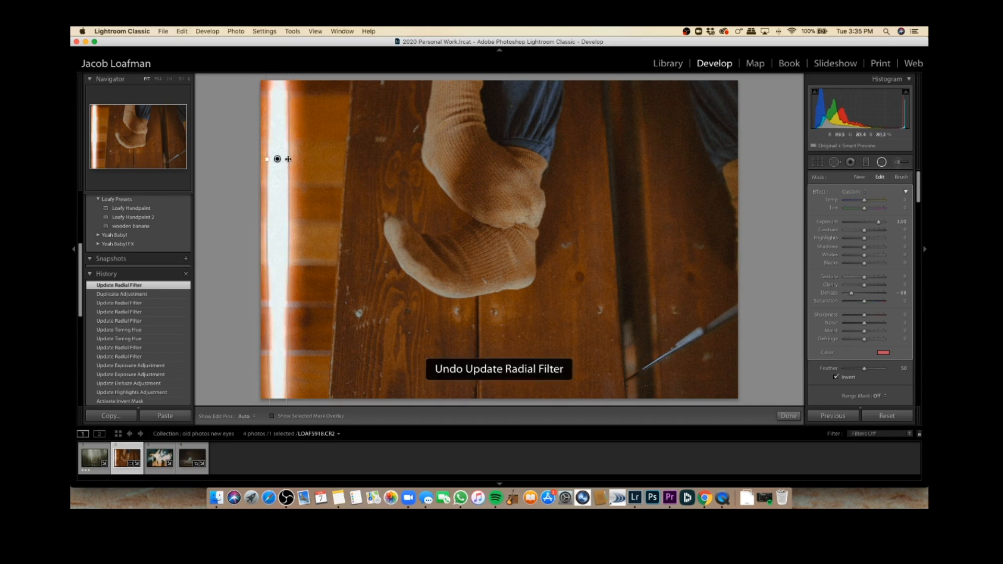
{"action": "left_click_drag", "start_coordinate": [285, 159], "coordinate": [286, 159]}
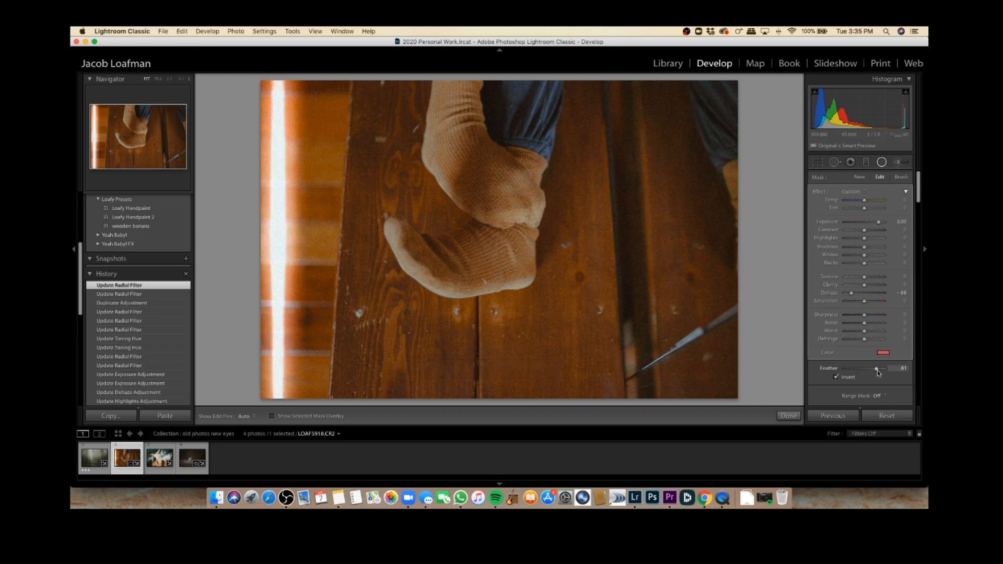
- Soften the thin strip with a Feather of 81 and set its Exposure to 1.41
{"action": "left_click_drag", "start_coordinate": [876, 375], "coordinate": [851, 370]}
{"action": "left_click_drag", "start_coordinate": [847, 373], "coordinate": [876, 377]}
{"action": "left_click_drag", "start_coordinate": [877, 376], "coordinate": [879, 376]}
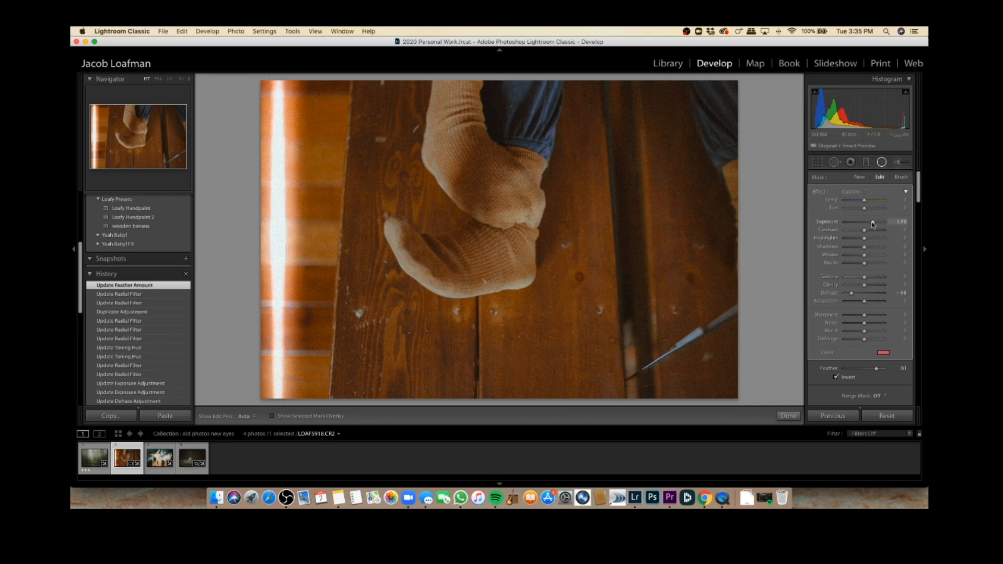
{"action": "left_click_drag", "start_coordinate": [873, 225], "coordinate": [873, 225]}
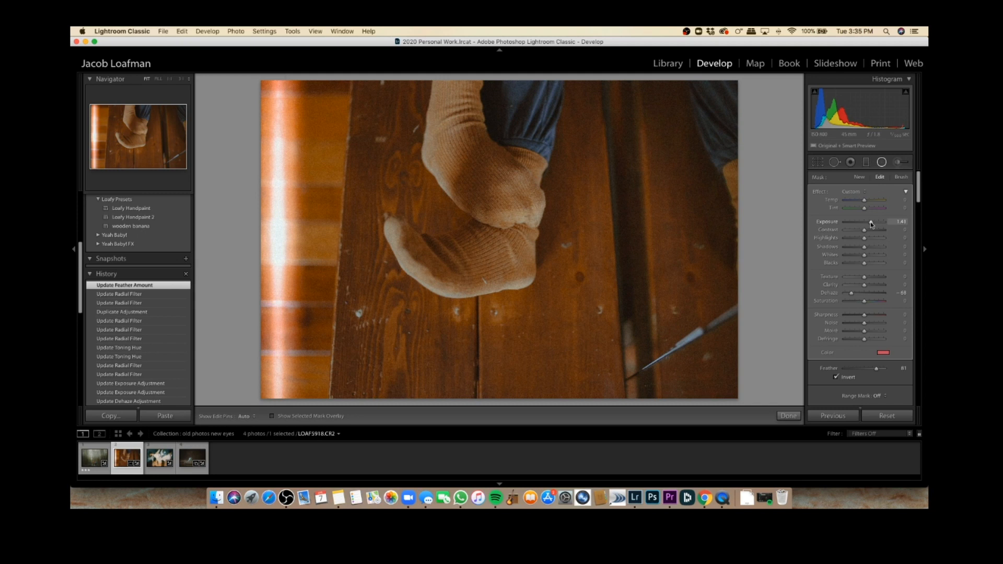
- Tint the thin strip orange with a hue of 22 and a saturation of about 57
{"action": "left_click", "coordinate": [883, 353]}
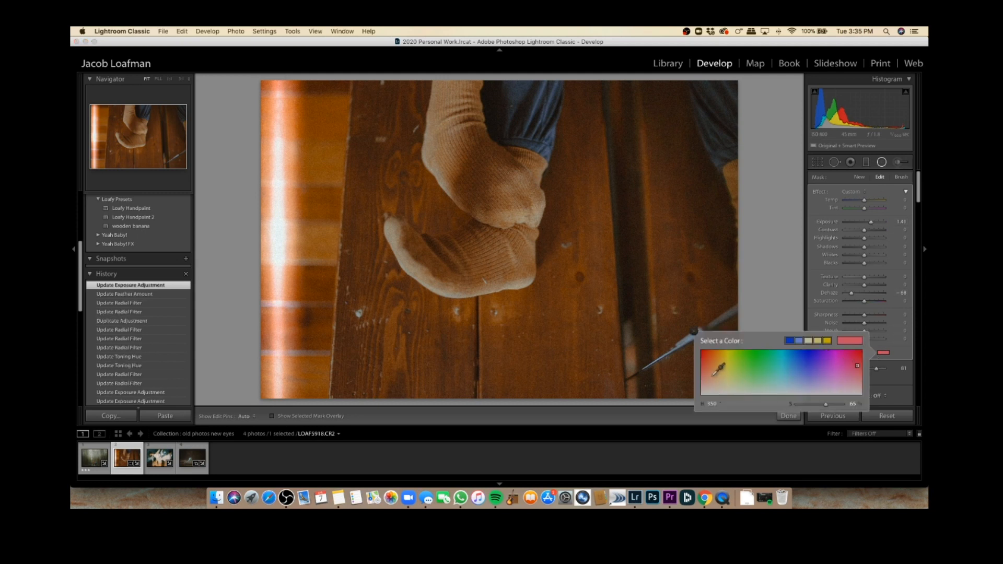
{"action": "mouse_move", "coordinate": [710, 371]}
{"action": "left_mouse_down"}
{"action": "mouse_move", "coordinate": [710, 354]}
{"action": "mouse_move", "coordinate": [702, 367]}
{"action": "mouse_move", "coordinate": [712, 366]}
{"action": "left_mouse_up"}
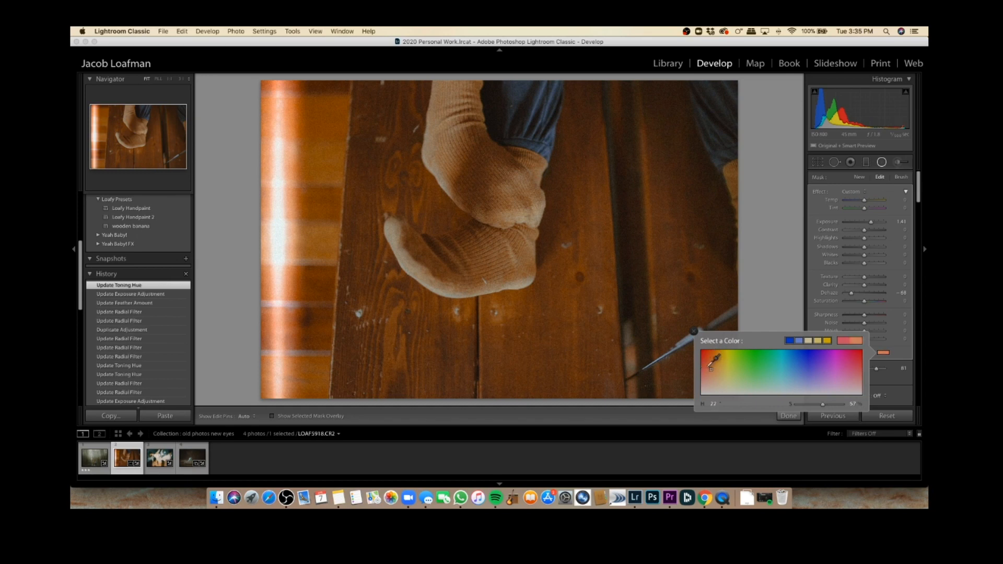
{"action": "left_click", "coordinate": [694, 331]}
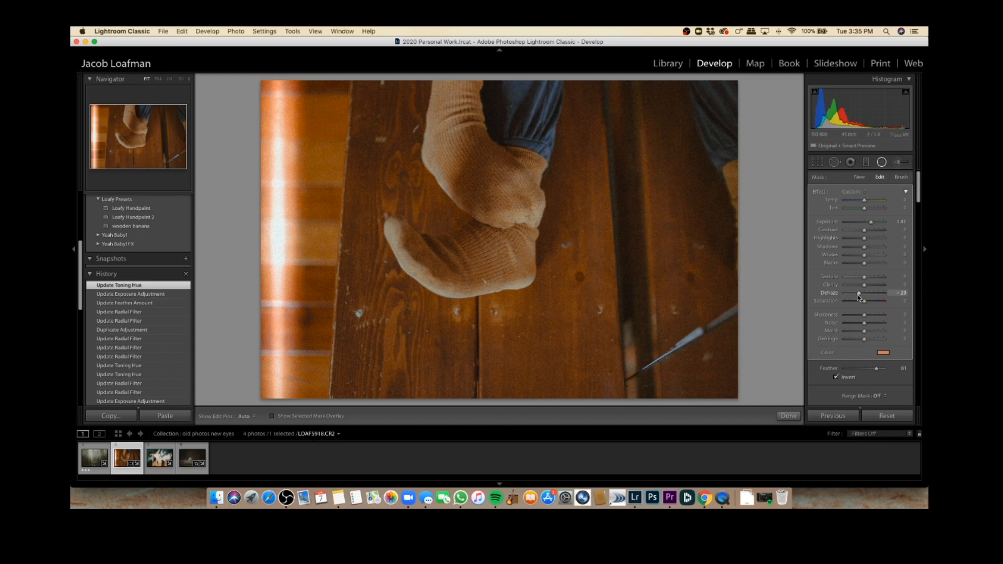
- Set the orange strip's Dehaze to -30 and Exposure to 1.75, and compare the photo with its unedited version
{"action": "left_click_drag", "start_coordinate": [858, 297], "coordinate": [858, 295]}
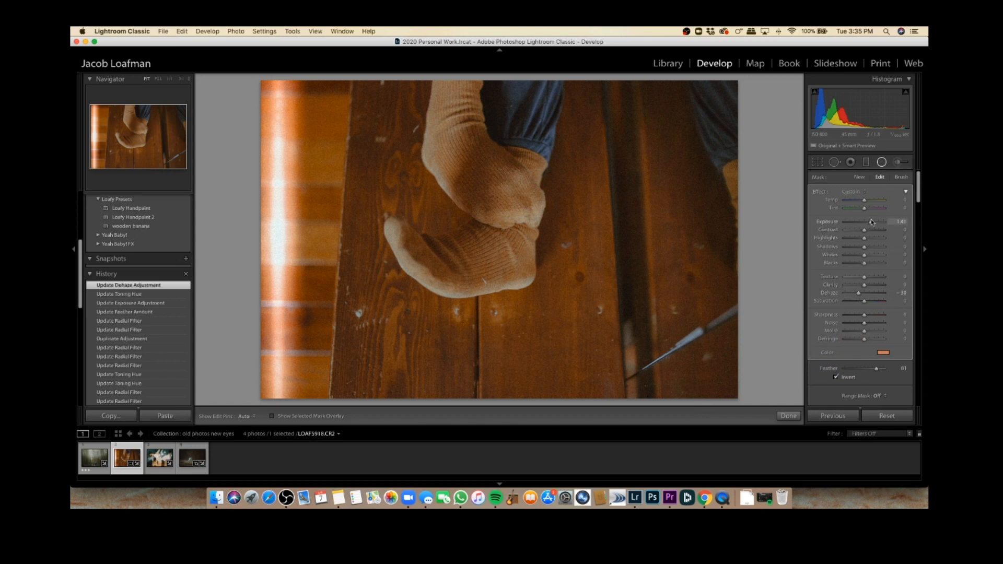
{"action": "left_click_drag", "start_coordinate": [869, 224], "coordinate": [875, 225]}
{"action": "key", "text": "bracketright"}
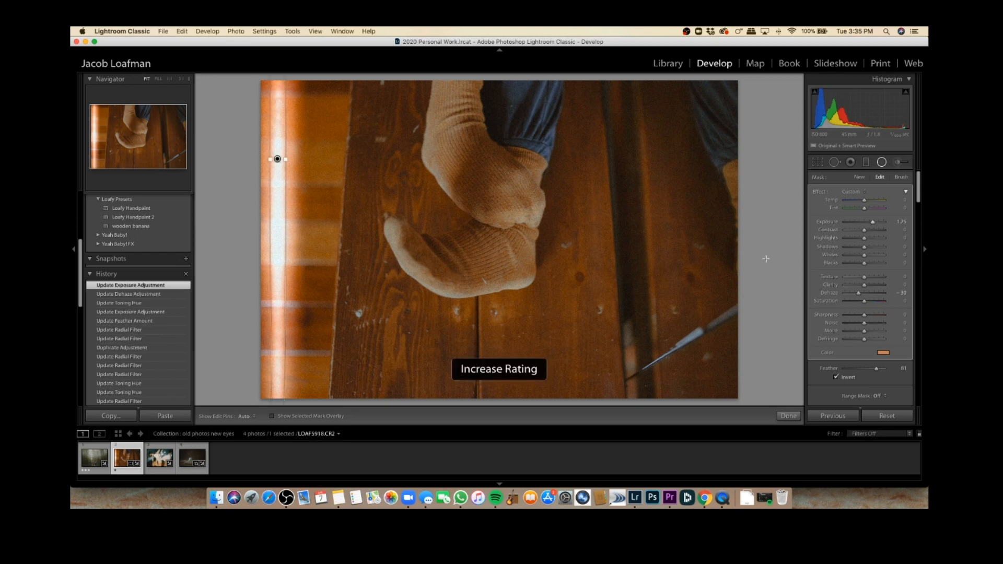
{"action": "key", "text": "Return"}
{"action": "key", "text": "Return"}
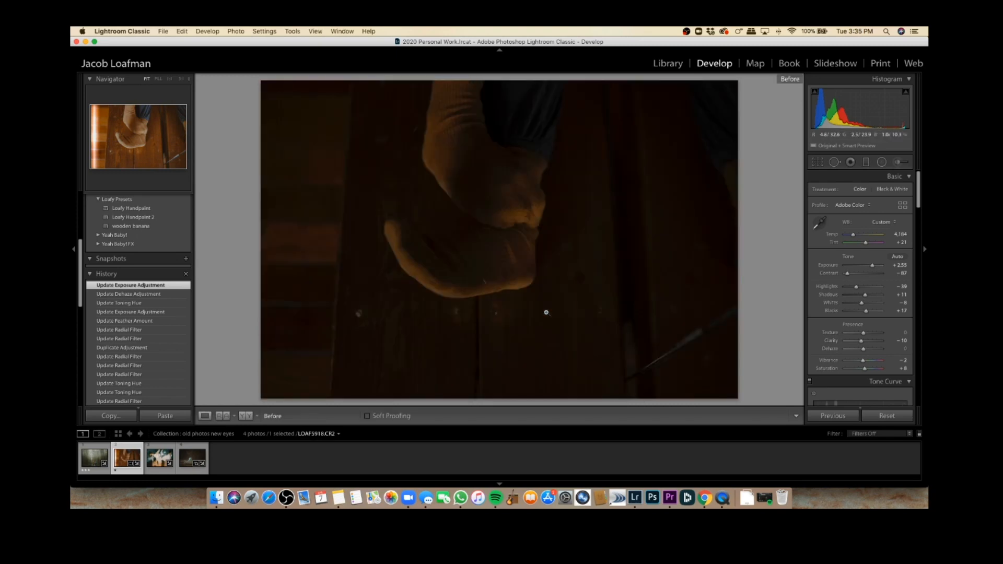
- Shift the thin orange strip slightly inward and widen the reddish strip beyond the lighter floorboards
{"action": "left_click", "coordinate": [882, 162]}
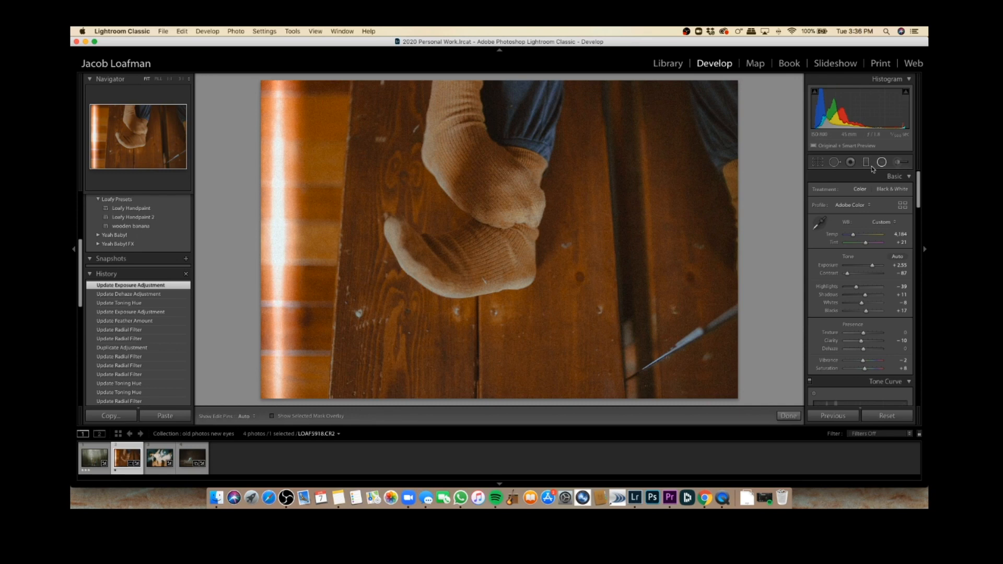
{"action": "left_click", "coordinate": [278, 159]}
{"action": "left_click_drag", "start_coordinate": [276, 205], "coordinate": [289, 237]}
{"action": "left_click", "coordinate": [277, 159]}
{"action": "left_click_drag", "start_coordinate": [302, 161], "coordinate": [364, 160]}
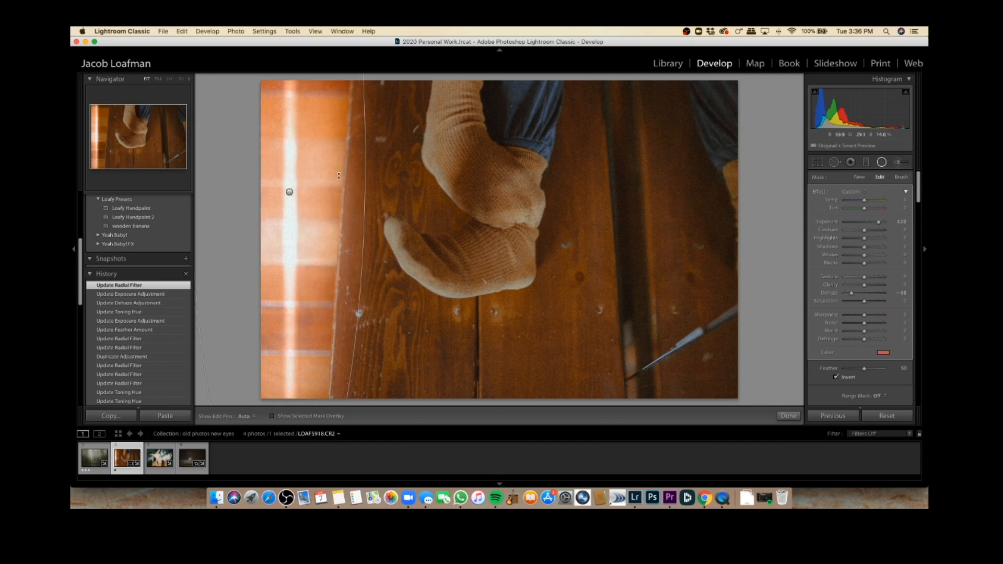
- Widen the orange strip, move it against the photo's edge, and set its Exposure to about 0.92
{"action": "left_click", "coordinate": [289, 192]}
{"action": "left_click_drag", "start_coordinate": [297, 192], "coordinate": [266, 225]}
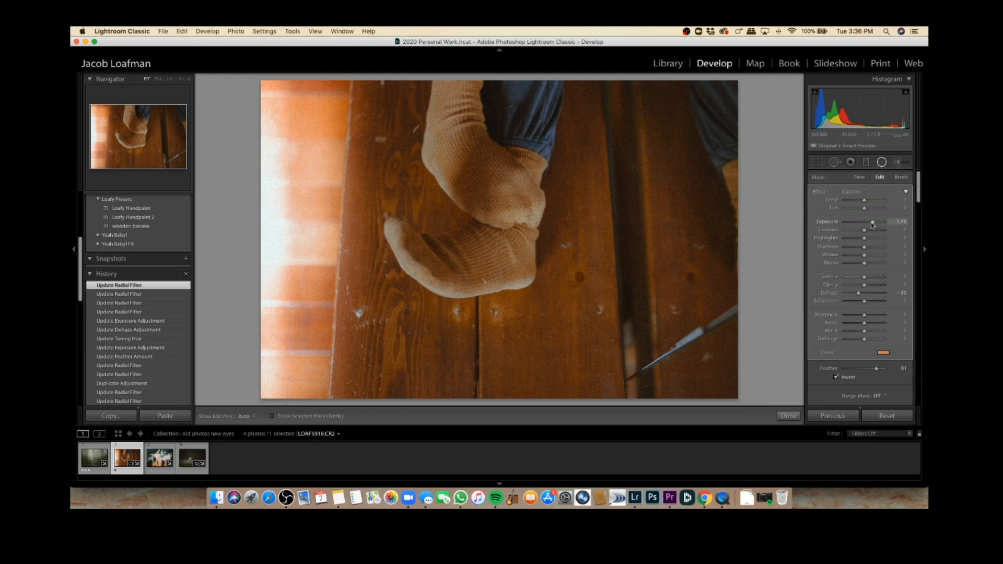
{"action": "left_click_drag", "start_coordinate": [868, 225], "coordinate": [869, 226]}
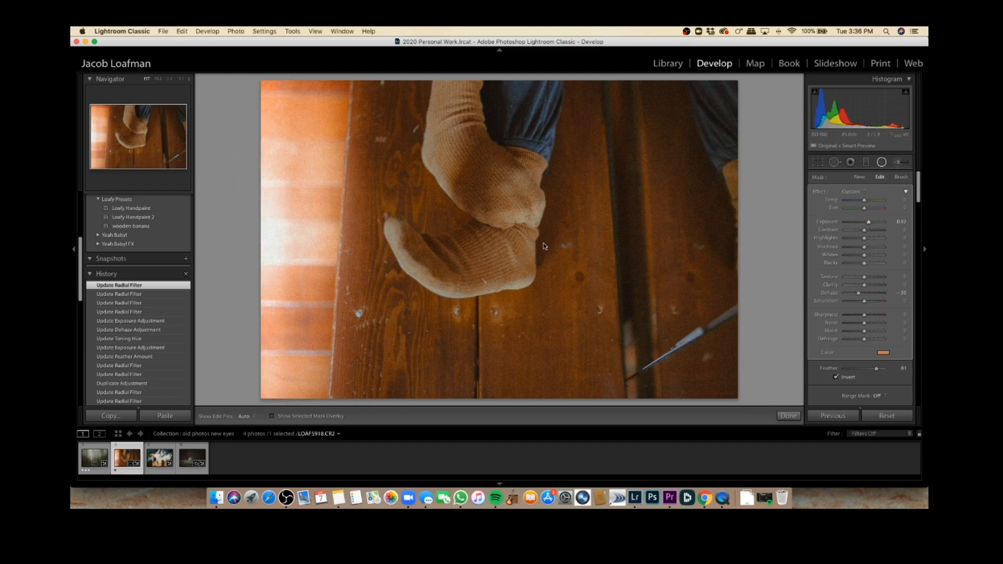
{"action": "key", "text": "bracketright"}
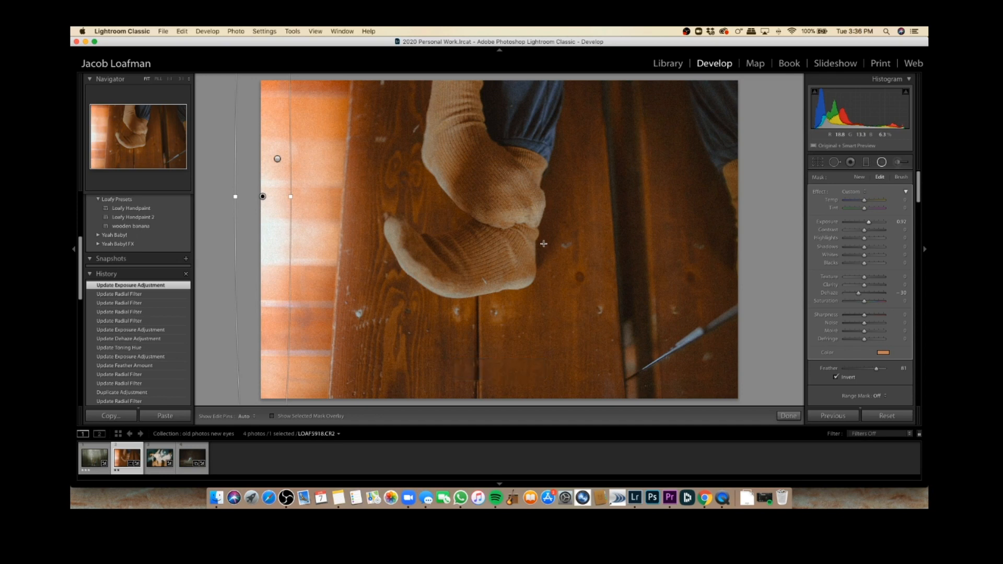
{"action": "key", "text": "shift+m"}
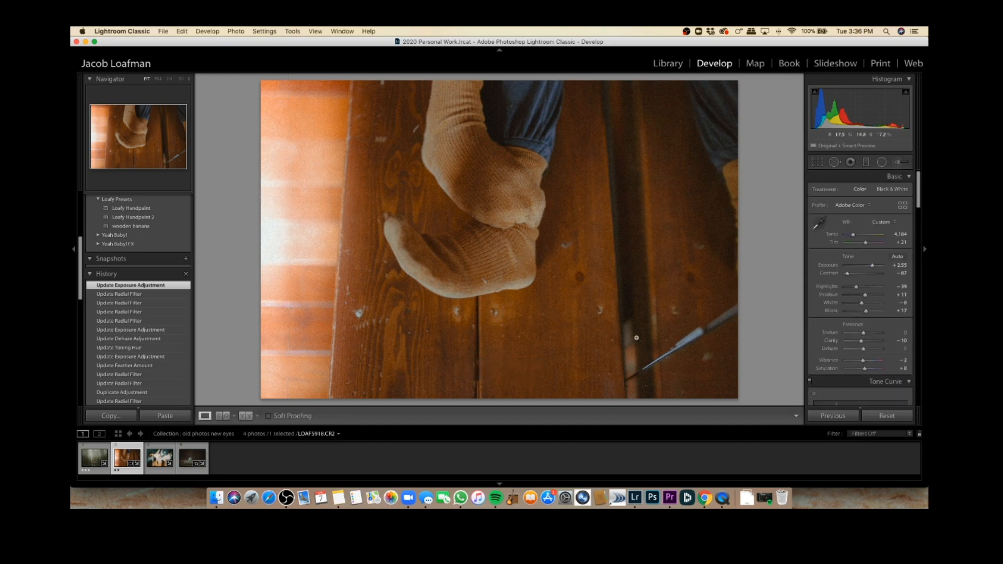
- Move the reddish strip farther inward, try the orange strip on the photo's opposite side, and return it to the bright edge
{"action": "key", "text": "shift+m"}
{"action": "left_click", "coordinate": [263, 197]}
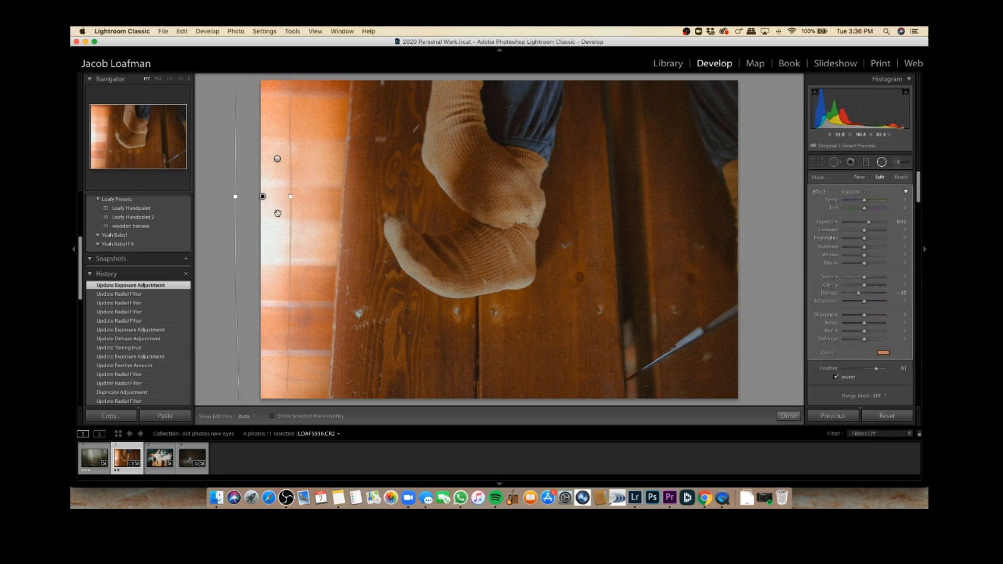
{"action": "left_click_drag", "start_coordinate": [614, 201], "coordinate": [702, 209]}
{"action": "left_click", "coordinate": [278, 159]}
{"action": "left_click_drag", "start_coordinate": [277, 158], "coordinate": [300, 250]}
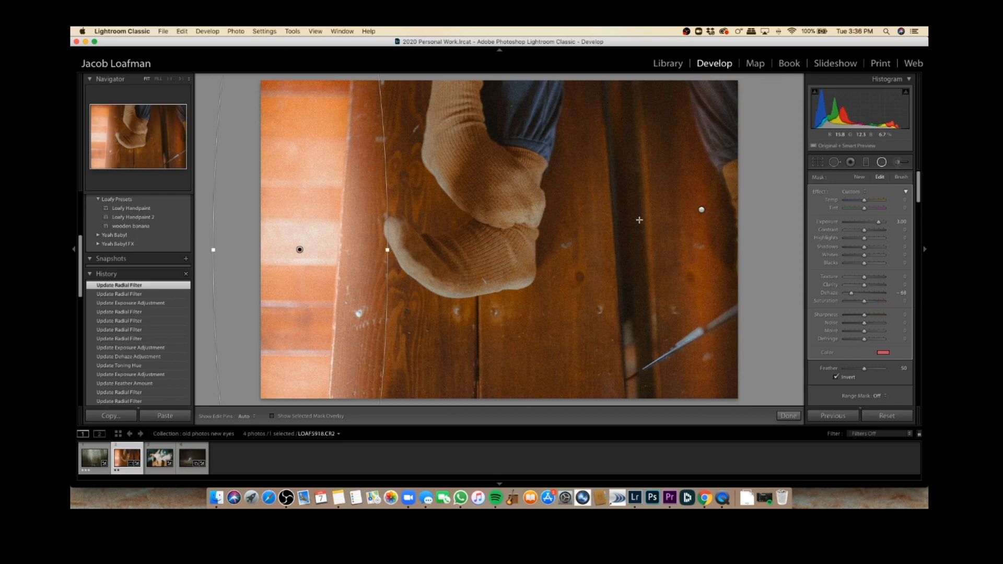
{"action": "left_click", "coordinate": [701, 211]}
{"action": "left_click_drag", "start_coordinate": [703, 211], "coordinate": [270, 223]}
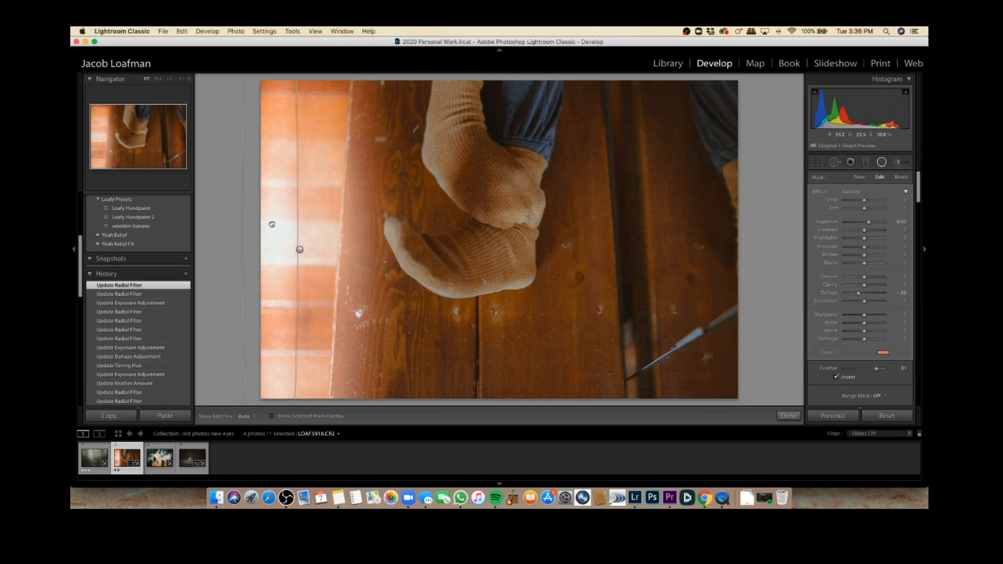
{"action": "key", "text": "Return"}
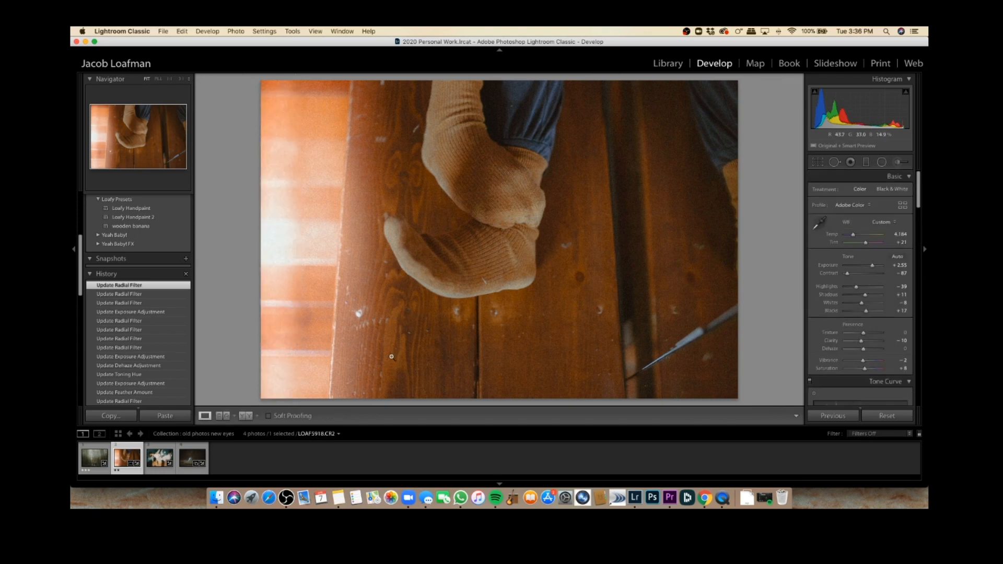
- Switch to the dancers photo and place a large radial filter over its upper-left corner
{"action": "key", "text": "Right"}
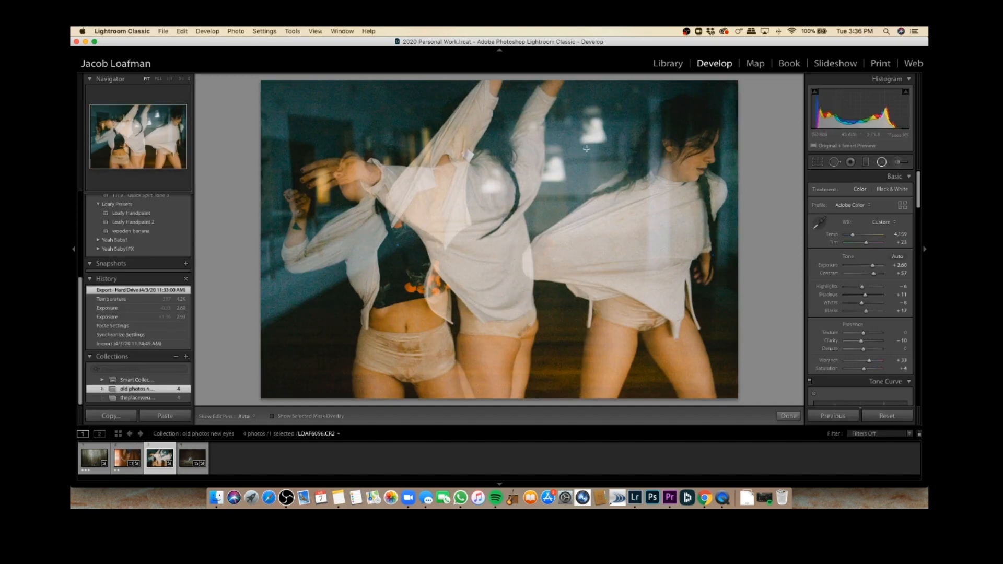
{"action": "key", "text": "shift+m"}
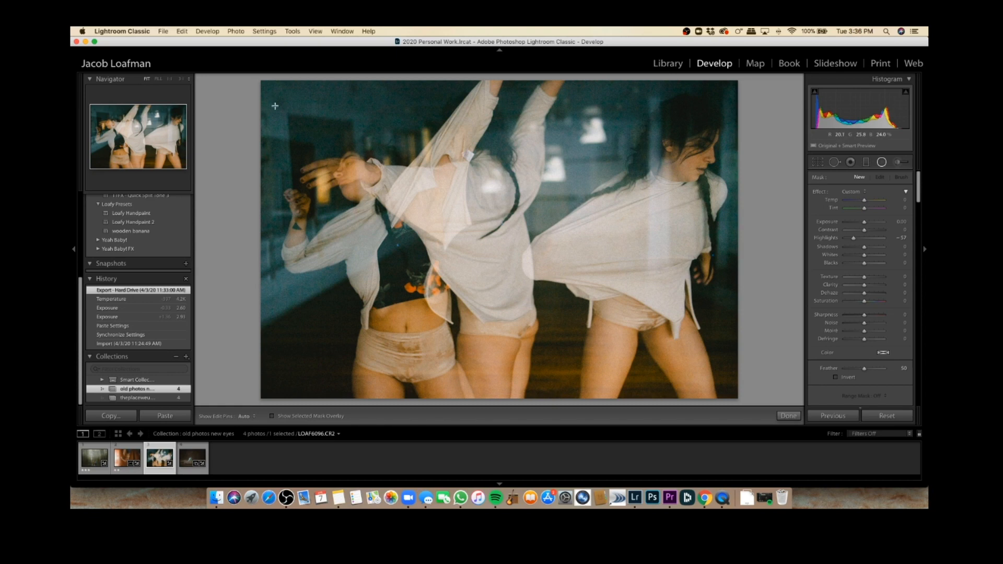
{"action": "left_click_drag", "start_coordinate": [271, 86], "coordinate": [407, 181]}
{"action": "left_click_drag", "start_coordinate": [349, 127], "coordinate": [395, 139]}
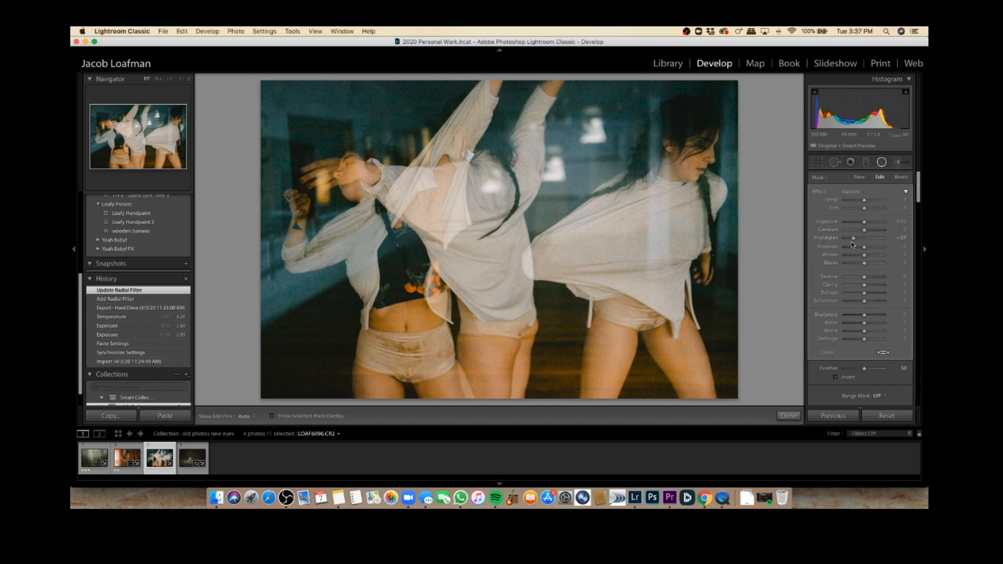
- Invert the corner filter's mask and set Highlights to 0, Dehaze to about -63 and Exposure to about 0.9
{"action": "left_click", "coordinate": [836, 377]}
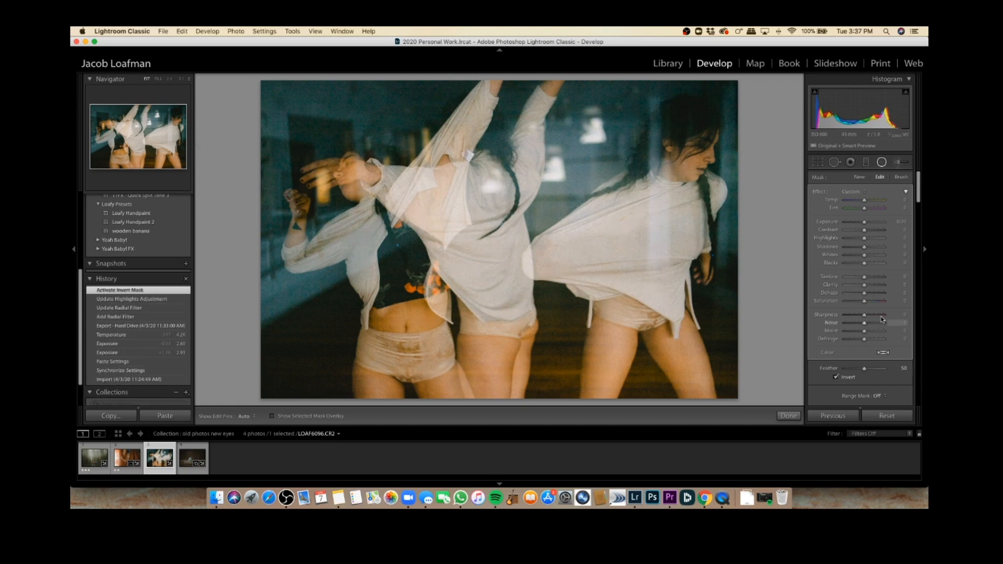
{"action": "left_click", "coordinate": [852, 292]}
{"action": "left_click_drag", "start_coordinate": [852, 296], "coordinate": [854, 293]}
{"action": "left_click_drag", "start_coordinate": [865, 223], "coordinate": [869, 225]}
- Tint the corner filter blue-violet with hue 252 and saturation about 73, and move it farther into the photo's corner
{"action": "left_click", "coordinate": [883, 353]}
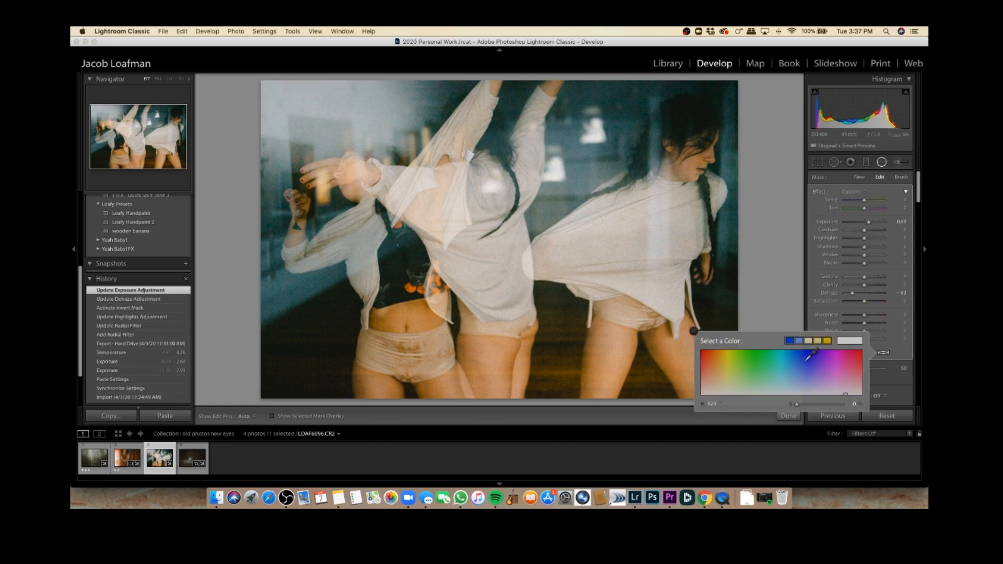
{"action": "mouse_move", "coordinate": [803, 359]}
{"action": "left_mouse_down"}
{"action": "mouse_move", "coordinate": [784, 364]}
{"action": "mouse_move", "coordinate": [829, 364]}
{"action": "mouse_move", "coordinate": [814, 362]}
{"action": "left_mouse_up"}
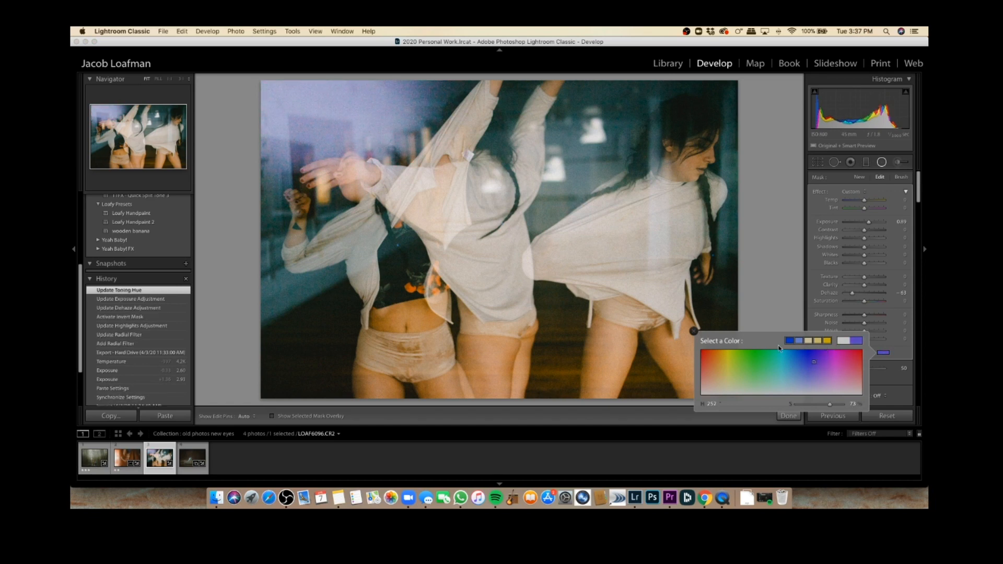
{"action": "left_click", "coordinate": [694, 333]}
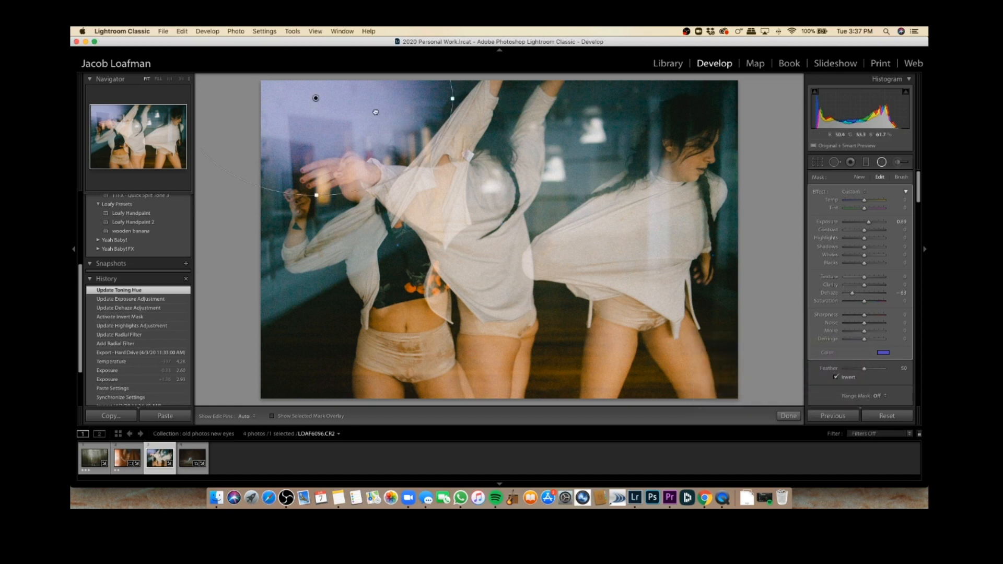
{"action": "mouse_move", "coordinate": [376, 112]}
{"action": "left_mouse_down"}
{"action": "mouse_move", "coordinate": [386, 115]}
{"action": "mouse_move", "coordinate": [367, 126]}
{"action": "mouse_move", "coordinate": [423, 119]}
{"action": "mouse_move", "coordinate": [330, 131]}
{"action": "mouse_move", "coordinate": [343, 130]}
{"action": "left_mouse_up"}
- Duplicate the blue-violet filter, move the copy partly beyond the photo's left edge, and lower its Exposure close to zero
{"action": "right_click", "coordinate": [342, 130]}
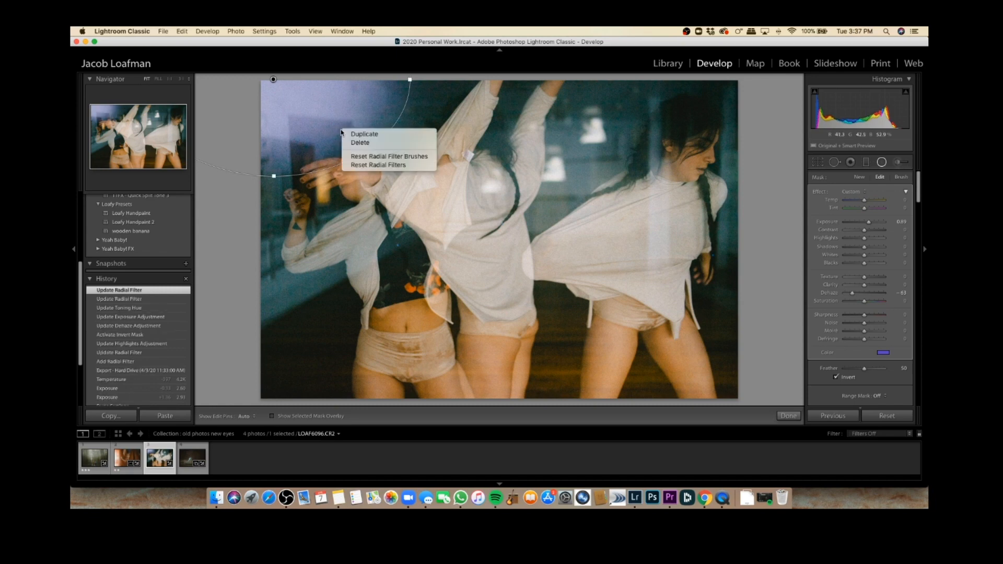
{"action": "left_click", "coordinate": [352, 135]}
{"action": "left_click_drag", "start_coordinate": [336, 120], "coordinate": [284, 176]}
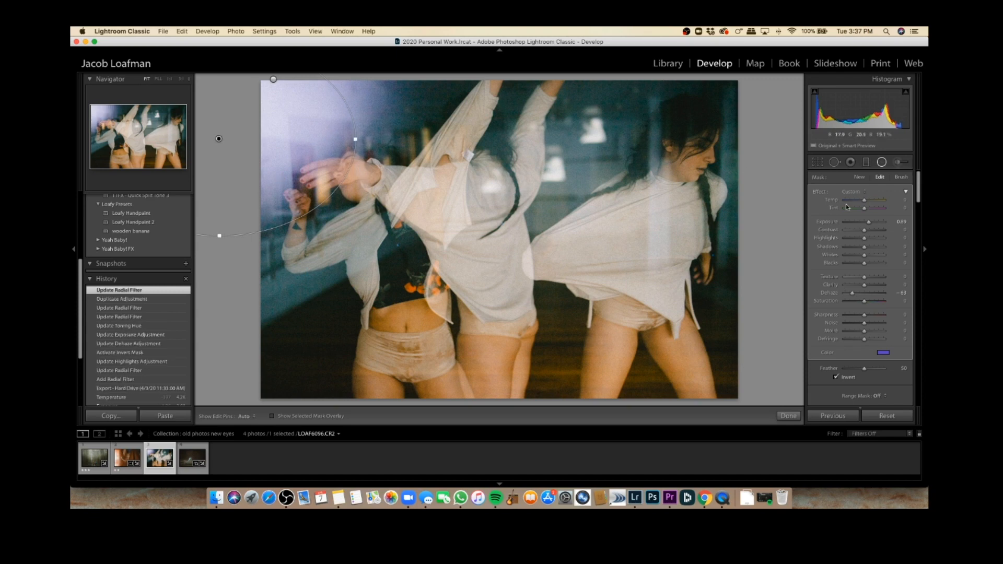
{"action": "left_click_drag", "start_coordinate": [869, 222], "coordinate": [866, 224]}
- Duplicate the dimmed blue-violet filter, try the copy around the photo, and place it over the raised arms at the upper middle
{"action": "right_click", "coordinate": [283, 154]}
{"action": "left_click", "coordinate": [293, 160]}
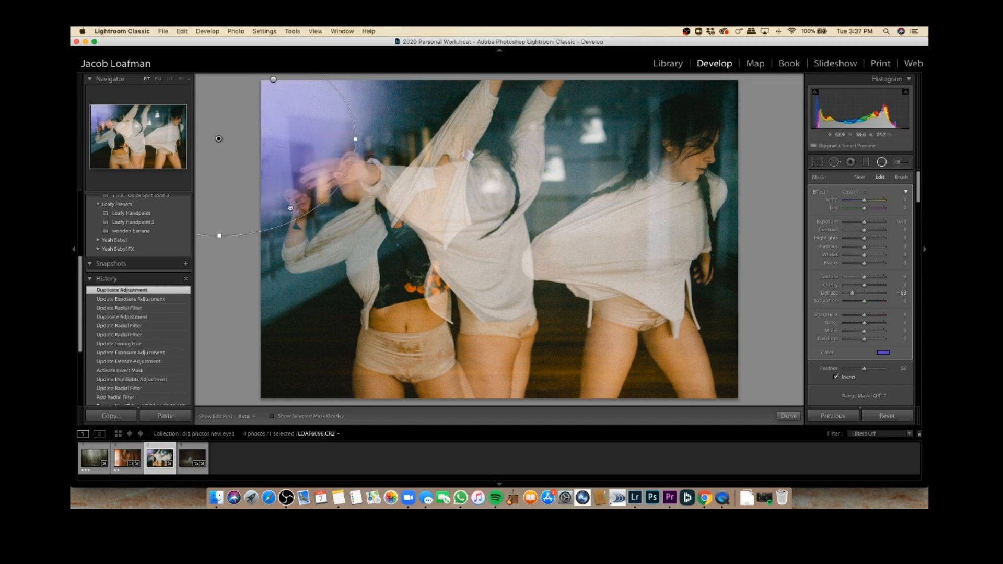
{"action": "left_click_drag", "start_coordinate": [290, 209], "coordinate": [363, 375]}
{"action": "left_click_drag", "start_coordinate": [530, 363], "coordinate": [796, 174]}
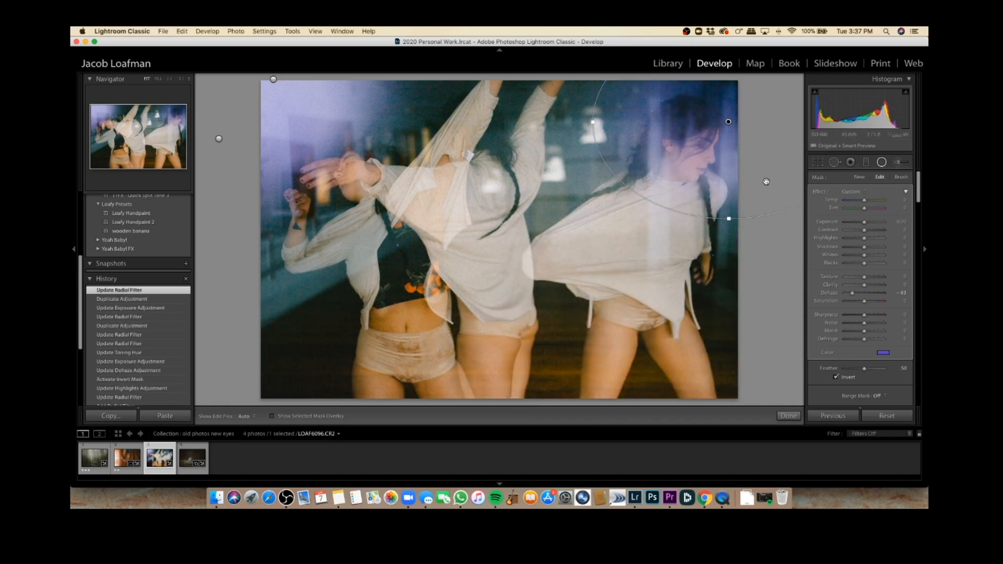
{"action": "left_click_drag", "start_coordinate": [751, 192], "coordinate": [646, 380]}
{"action": "left_click_drag", "start_coordinate": [720, 348], "coordinate": [621, 132]}
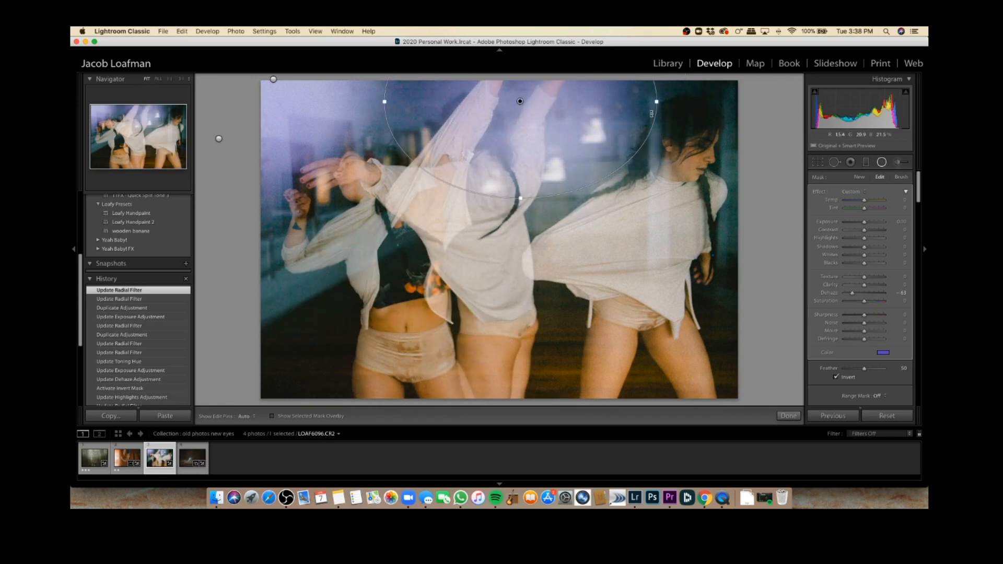
- Widen the raised-arms filter past the photo's right edge and shift it upward, then move the left-edge filter into the photo's upper-left area
{"action": "left_click_drag", "start_coordinate": [657, 103], "coordinate": [780, 94]}
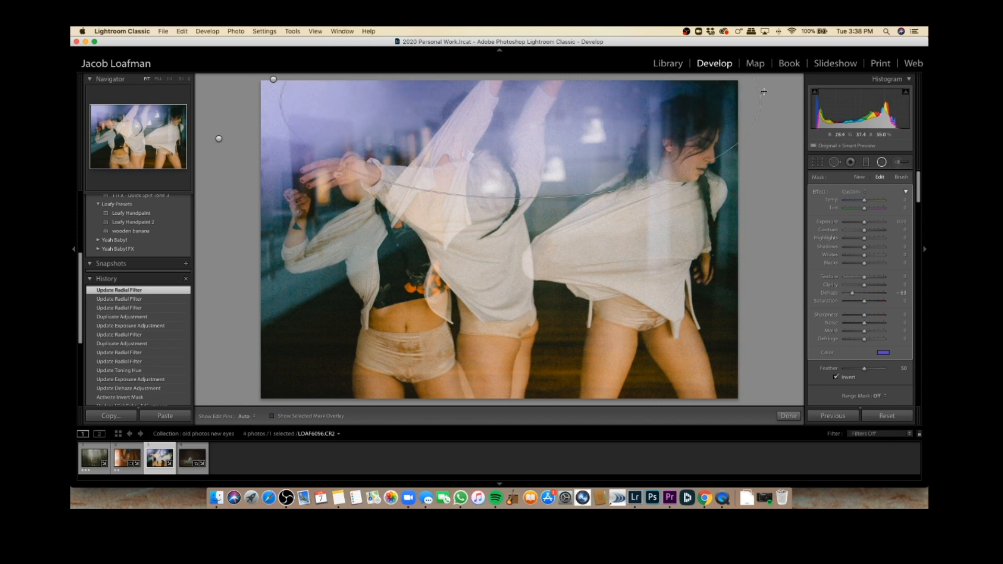
{"action": "left_click_drag", "start_coordinate": [620, 131], "coordinate": [635, 105]}
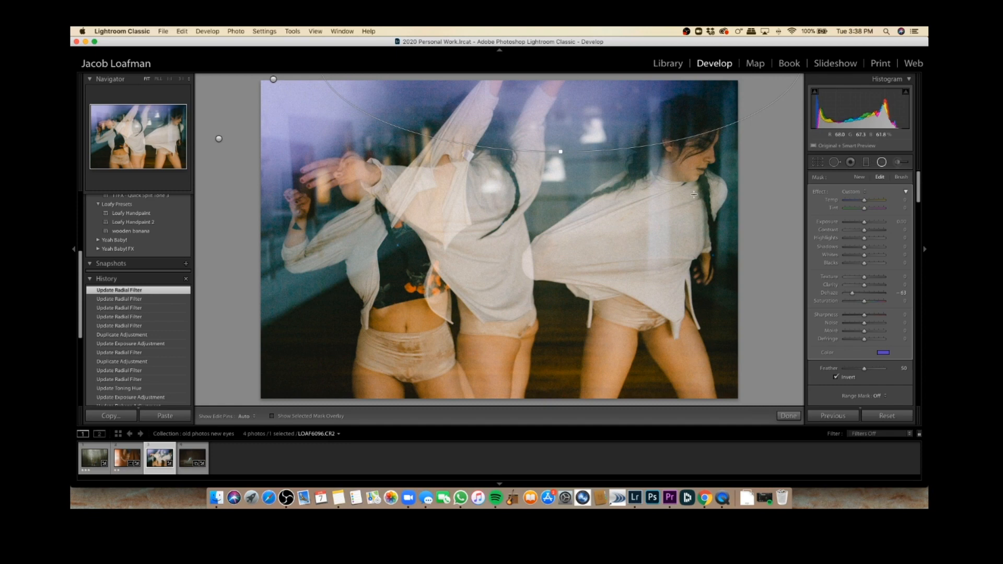
{"action": "left_click", "coordinate": [219, 138]}
{"action": "left_click_drag", "start_coordinate": [361, 151], "coordinate": [439, 113]}
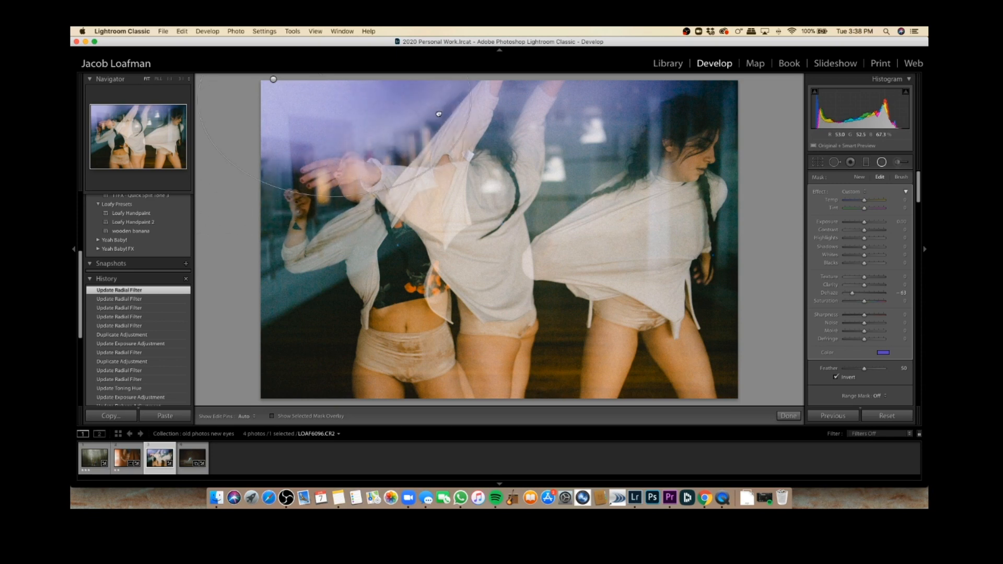
- Set the upper-left filter's Feather to 67 and compare its mask with inversion off and on, leaving it inverted
{"action": "mouse_move", "coordinate": [854, 369]}
{"action": "left_mouse_down"}
{"action": "mouse_move", "coordinate": [885, 372]}
{"action": "mouse_move", "coordinate": [845, 371]}
{"action": "mouse_move", "coordinate": [861, 370]}
{"action": "left_mouse_up"}
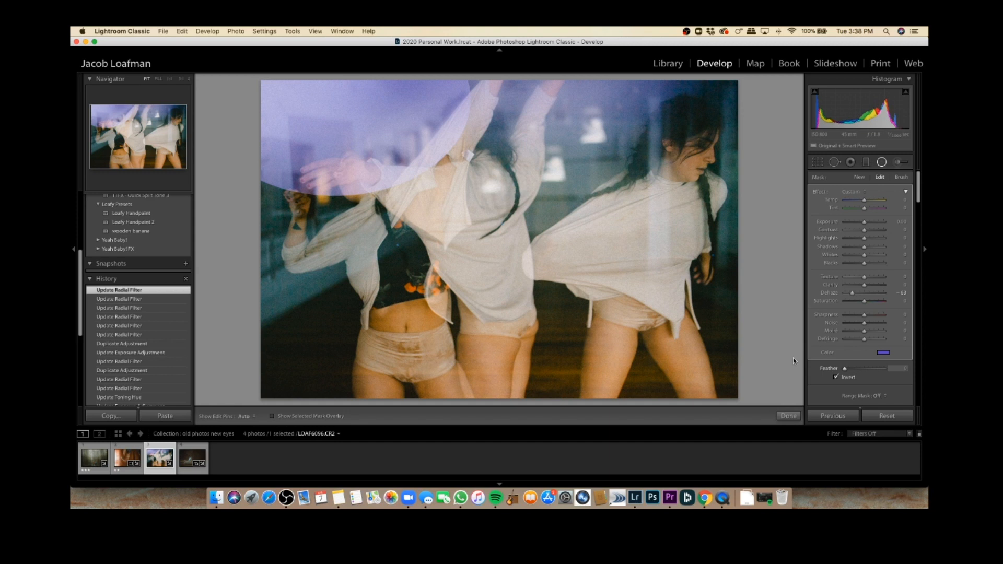
{"action": "left_click_drag", "start_coordinate": [845, 368], "coordinate": [872, 365]}
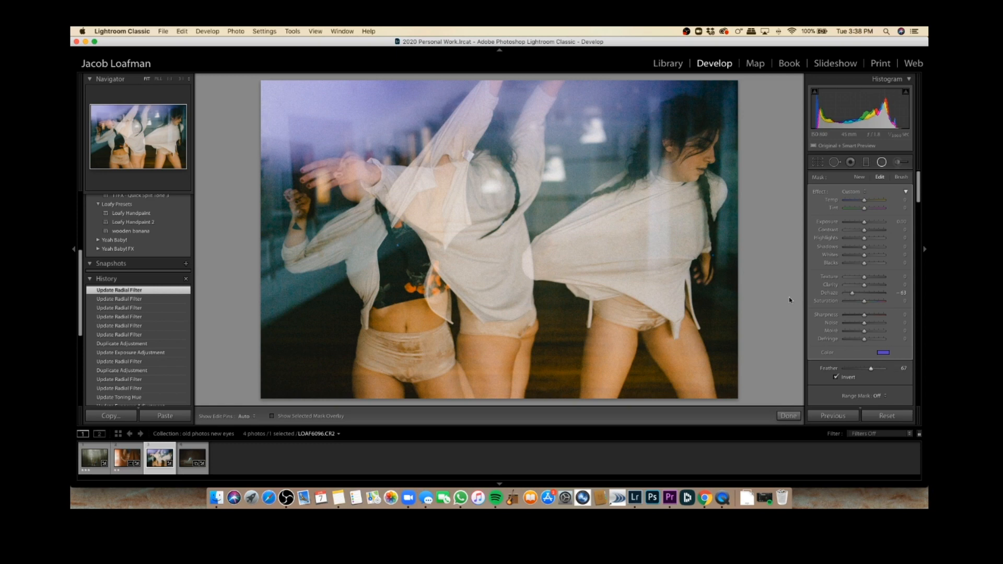
{"action": "key", "text": "apostrophe"}
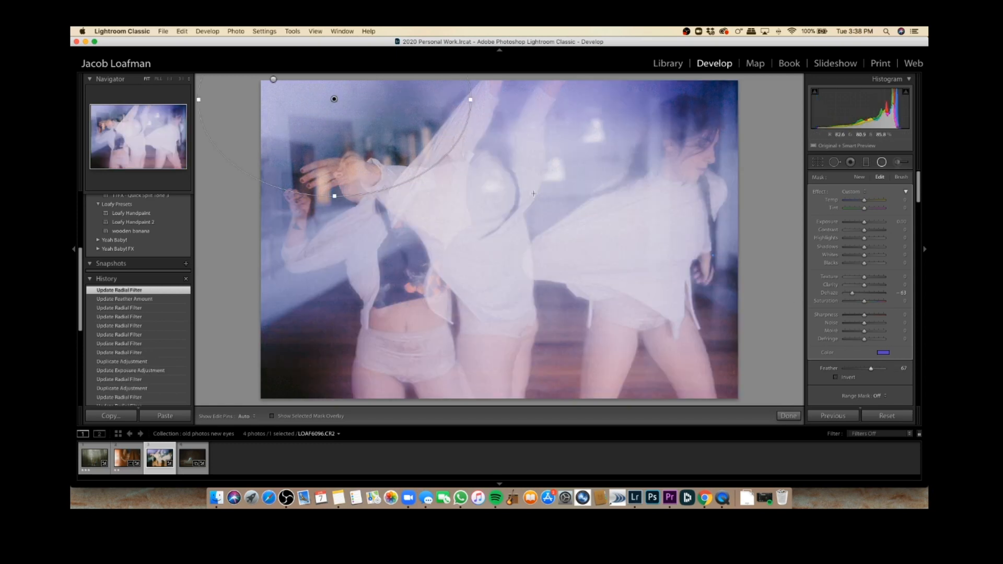
{"action": "key", "text": "apostrophe"}
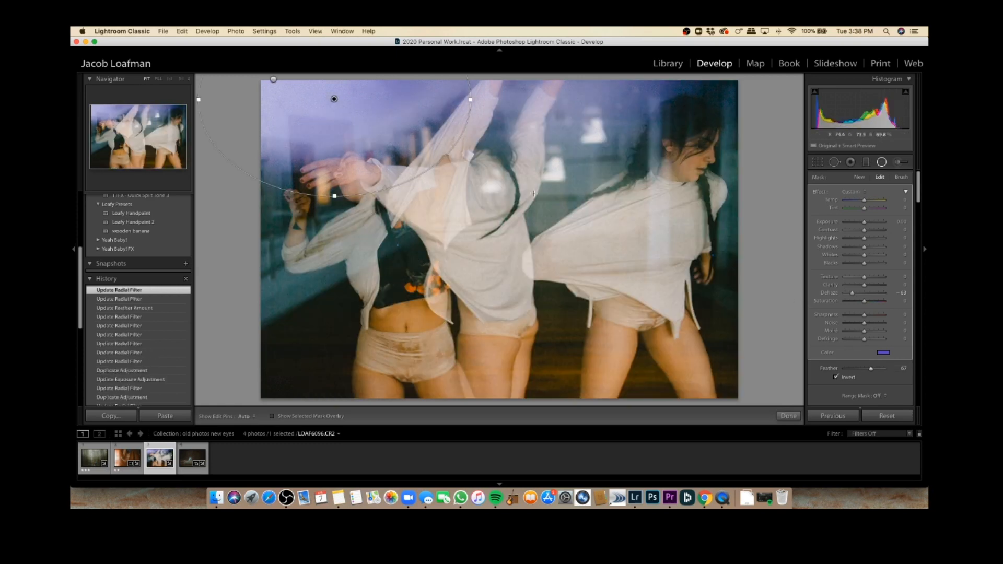
{"action": "key", "text": "shift+o"}
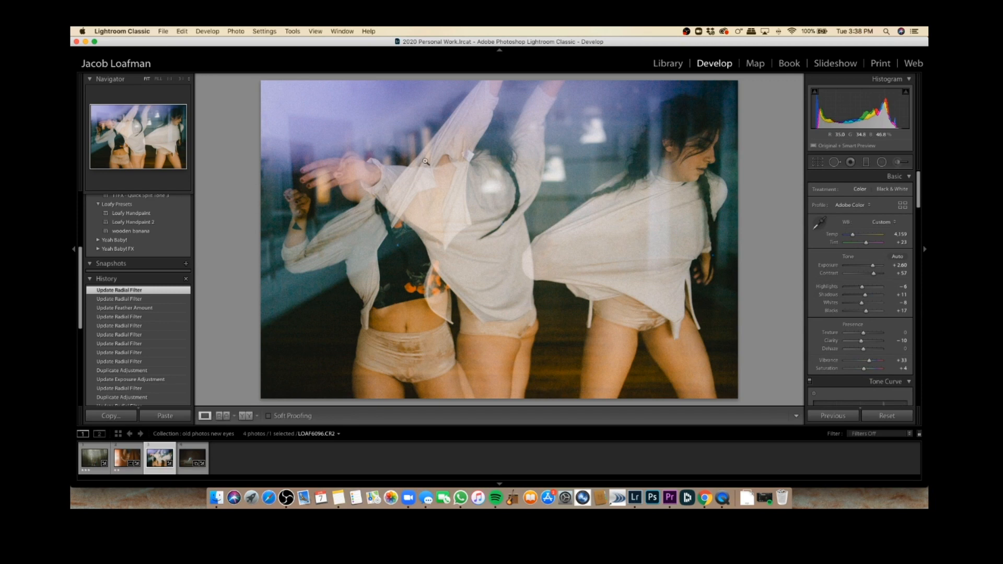
- Open the dock and slide photo and place a radial filter with Highlights at 0 around the slide and dock
{"action": "left_click", "coordinate": [191, 455]}
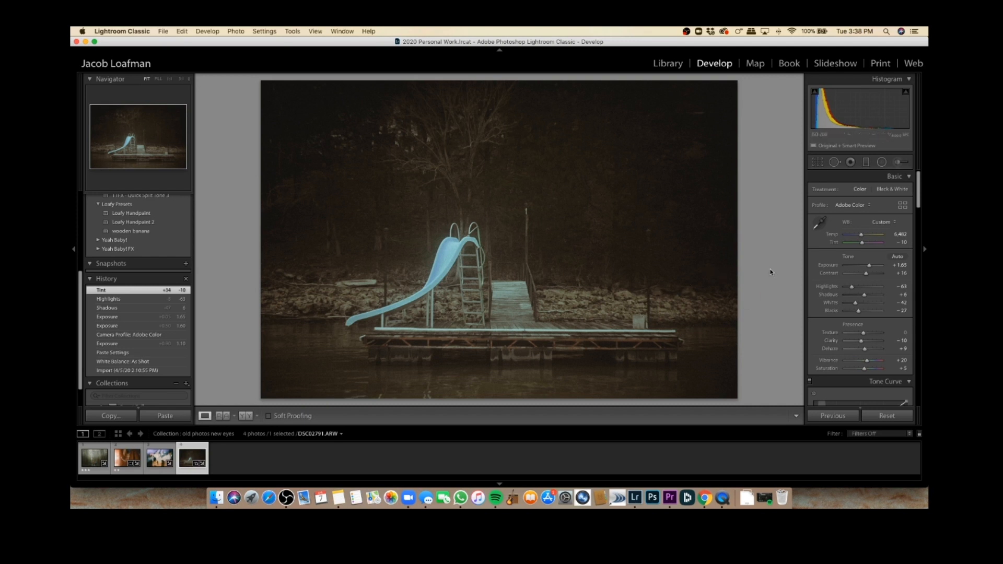
{"action": "left_click", "coordinate": [882, 163]}
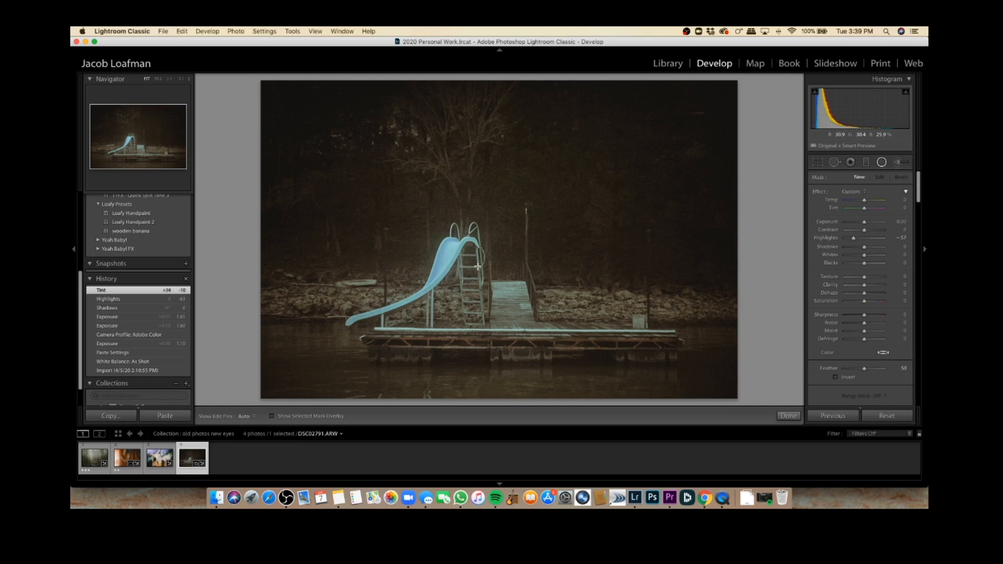
{"action": "double_click", "coordinate": [853, 237]}
{"action": "left_click_drag", "start_coordinate": [442, 269], "coordinate": [598, 371]}
{"action": "left_click_drag", "start_coordinate": [523, 312], "coordinate": [583, 330]}
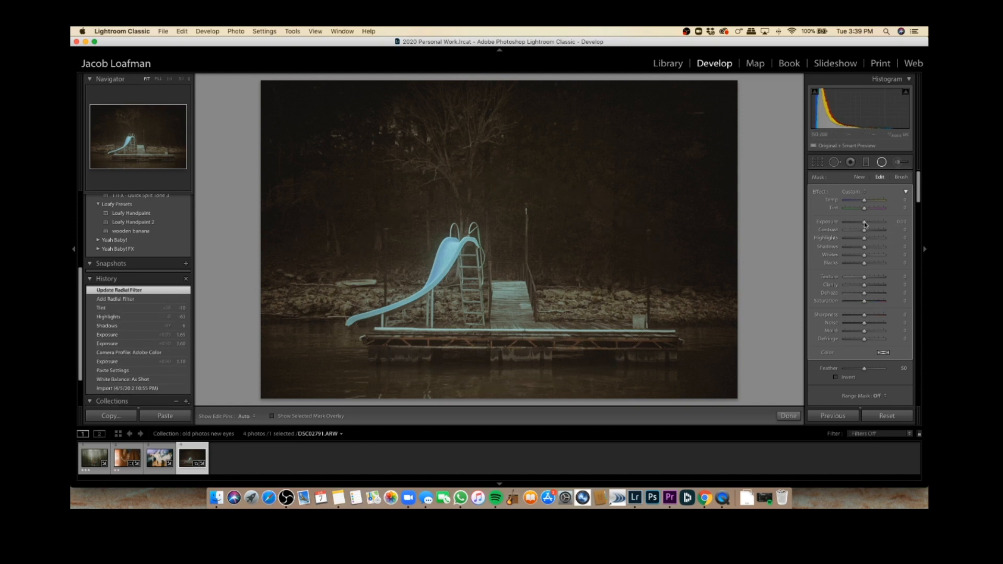
- Darken the area outside the dock filter with Exposure about -0.37, Shadows about -69, Blacks at 0 and Feather 88
{"action": "left_click_drag", "start_coordinate": [865, 225], "coordinate": [860, 224]}
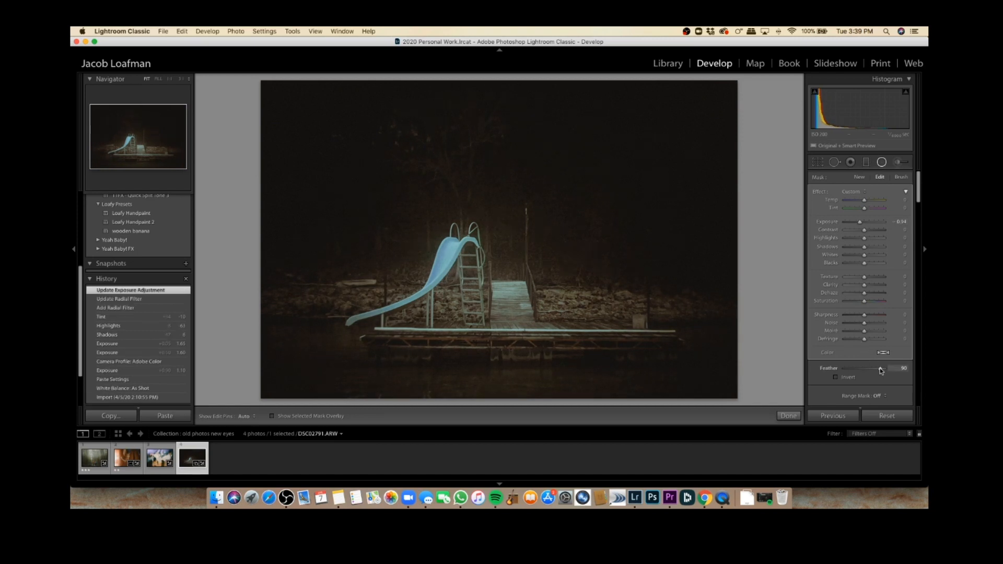
{"action": "left_click_drag", "start_coordinate": [880, 370], "coordinate": [880, 370]}
{"action": "left_click_drag", "start_coordinate": [858, 222], "coordinate": [864, 267]}
{"action": "double_click", "coordinate": [864, 265]}
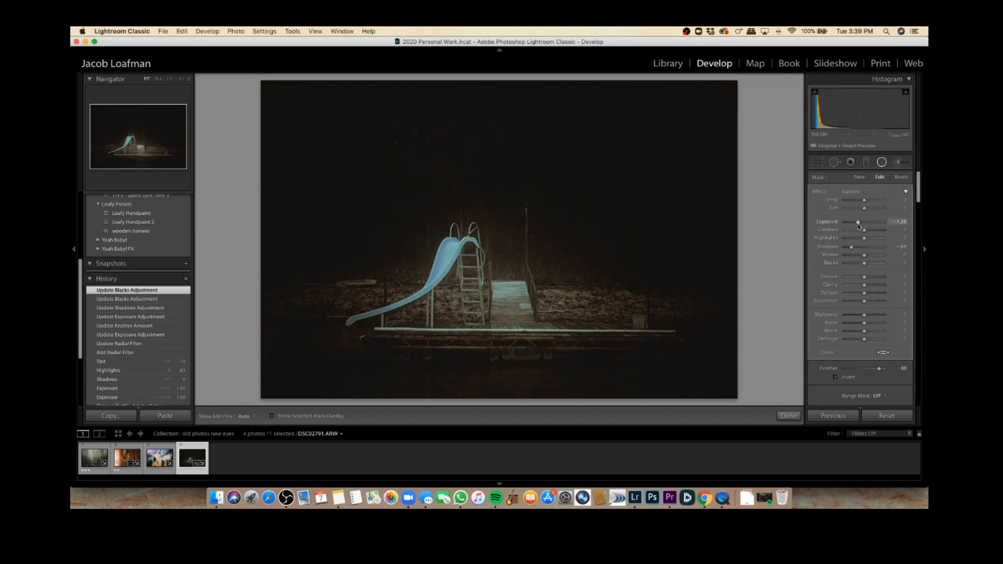
{"action": "left_click_drag", "start_coordinate": [859, 223], "coordinate": [864, 223]}
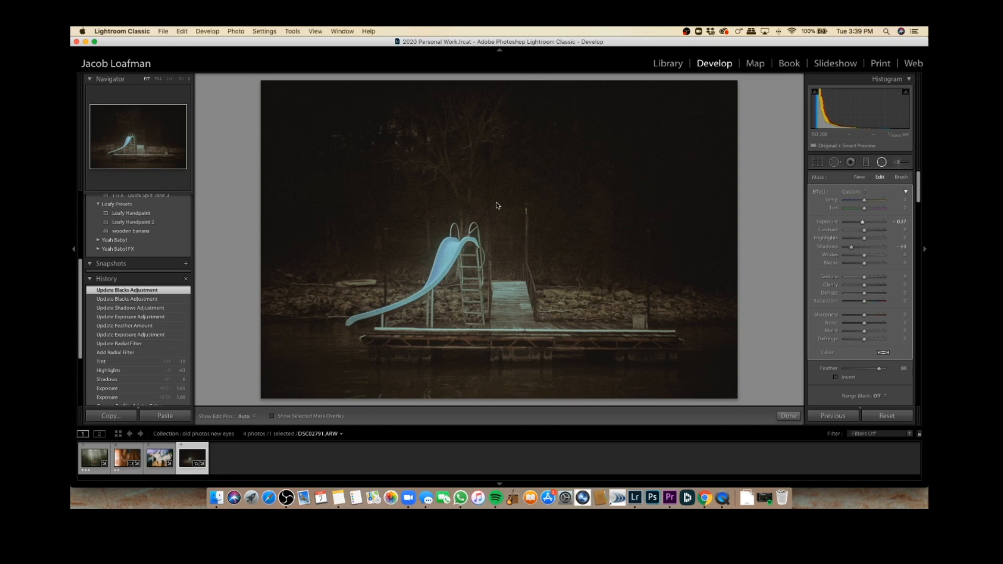
- Resize and reposition the darkening filter around the dock and set its Exposure to about -0.79
{"action": "left_click_drag", "start_coordinate": [659, 284], "coordinate": [688, 287]}
{"action": "left_click_drag", "start_coordinate": [499, 185], "coordinate": [500, 164]}
{"action": "left_click_drag", "start_coordinate": [524, 287], "coordinate": [539, 285]}
{"action": "left_click_drag", "start_coordinate": [863, 223], "coordinate": [846, 224]}
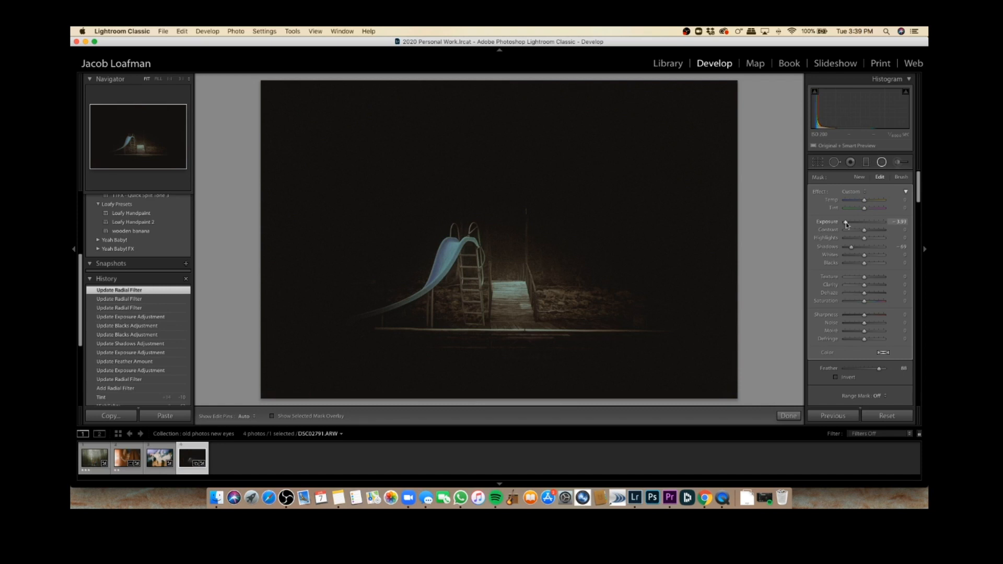
{"action": "left_click_drag", "start_coordinate": [849, 222], "coordinate": [861, 224]}
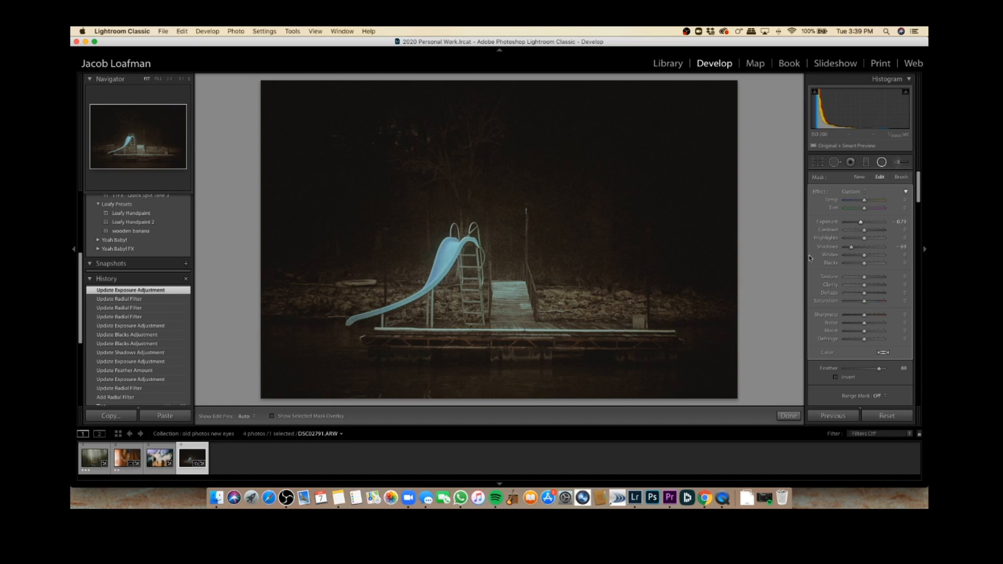
- Draw a new tall, narrow radial filter over the dock's right end, tilt it to the left and move it partly below the photo
{"action": "left_click", "coordinate": [802, 304]}
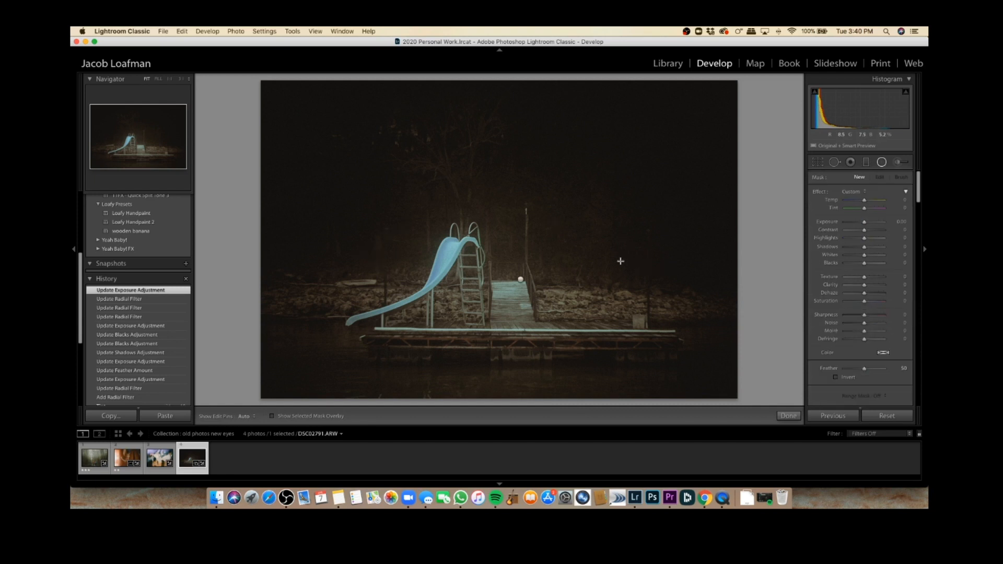
{"action": "left_click_drag", "start_coordinate": [616, 265], "coordinate": [671, 422]}
{"action": "left_click_drag", "start_coordinate": [620, 298], "coordinate": [643, 372]}
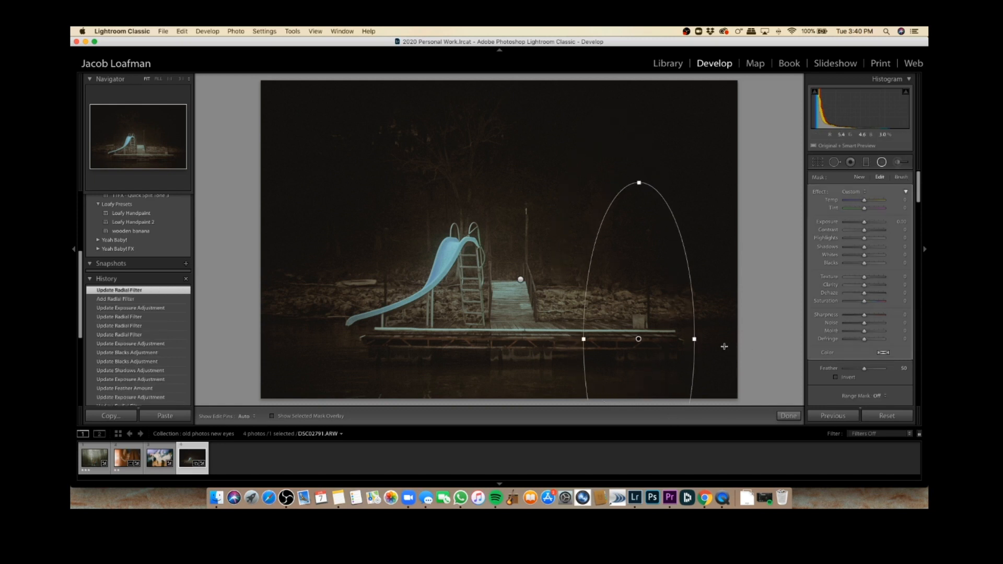
{"action": "left_click_drag", "start_coordinate": [704, 349], "coordinate": [703, 326]}
{"action": "left_click_drag", "start_coordinate": [639, 320], "coordinate": [639, 334]}
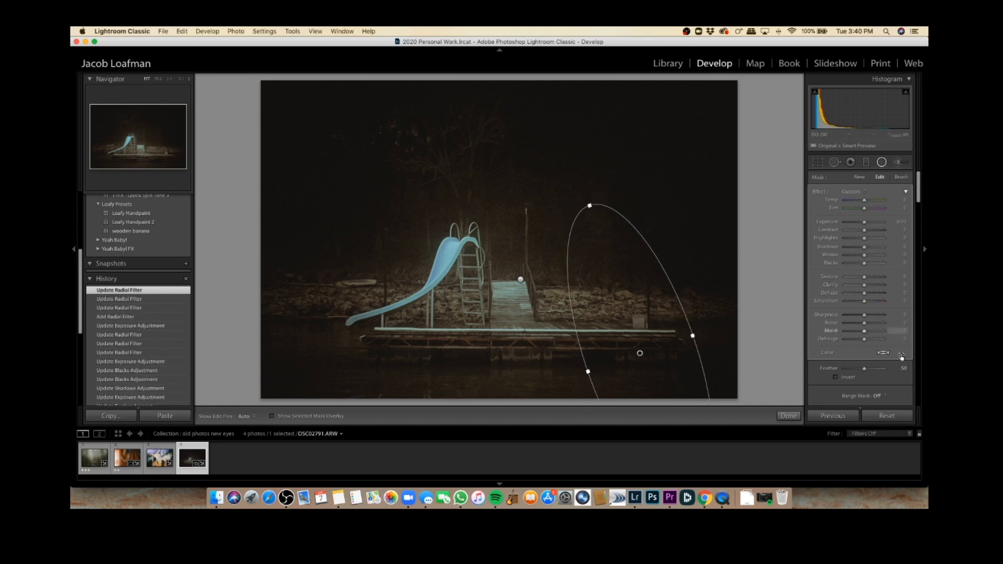
- Invert the tilted filter's mask and set Dehaze to -57 and Exposure to about 1.9
{"action": "left_click", "coordinate": [836, 377]}
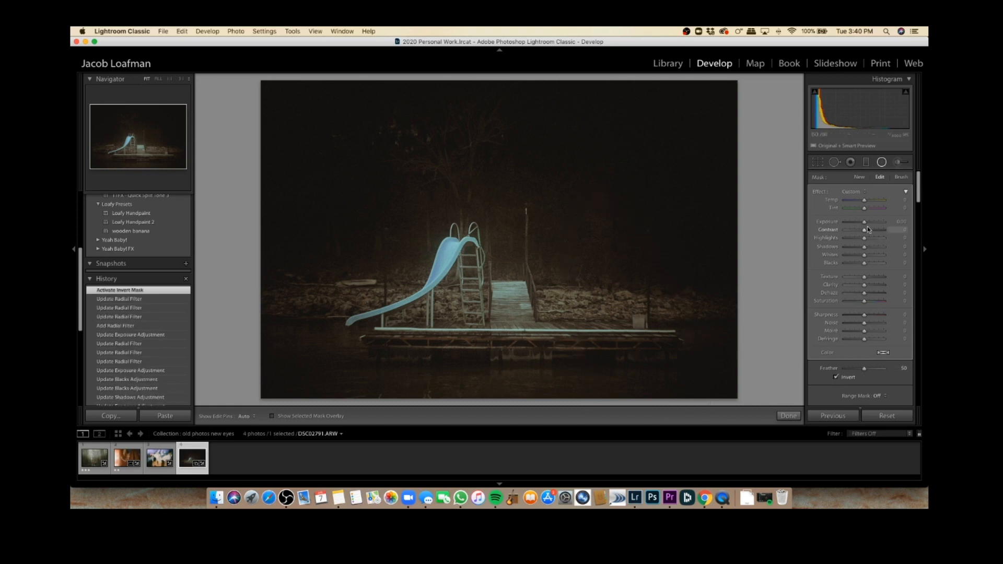
{"action": "left_click_drag", "start_coordinate": [864, 292], "coordinate": [854, 293]}
{"action": "left_click_drag", "start_coordinate": [877, 227], "coordinate": [875, 228]}
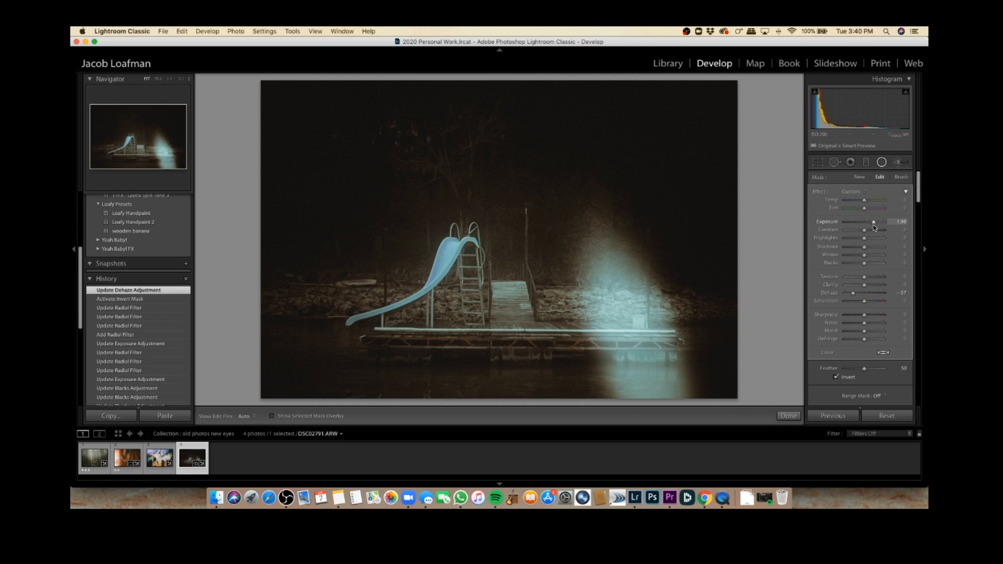
- Tint the tilted filter red, lengthen it, and move it down to the photo's lower edge
{"action": "left_click", "coordinate": [884, 354]}
{"action": "left_click", "coordinate": [699, 354]}
{"action": "left_click", "coordinate": [694, 330]}
{"action": "left_click_drag", "start_coordinate": [592, 205], "coordinate": [575, 165]}
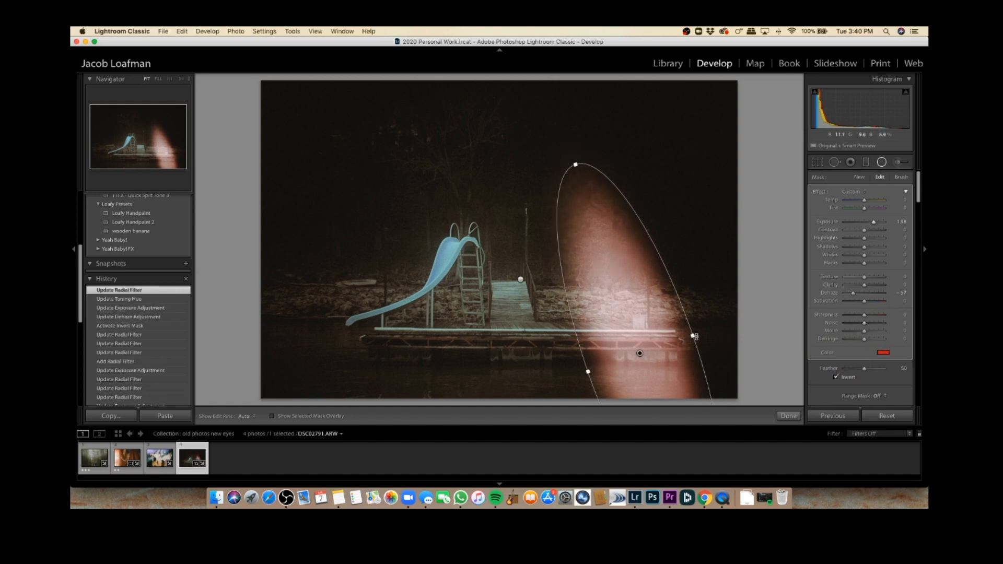
{"action": "left_click_drag", "start_coordinate": [695, 336], "coordinate": [653, 396]}
- Duplicate the red filter, narrow the copy into a slim streak shifted farther down, and lower its Exposure
{"action": "right_click", "coordinate": [670, 357]}
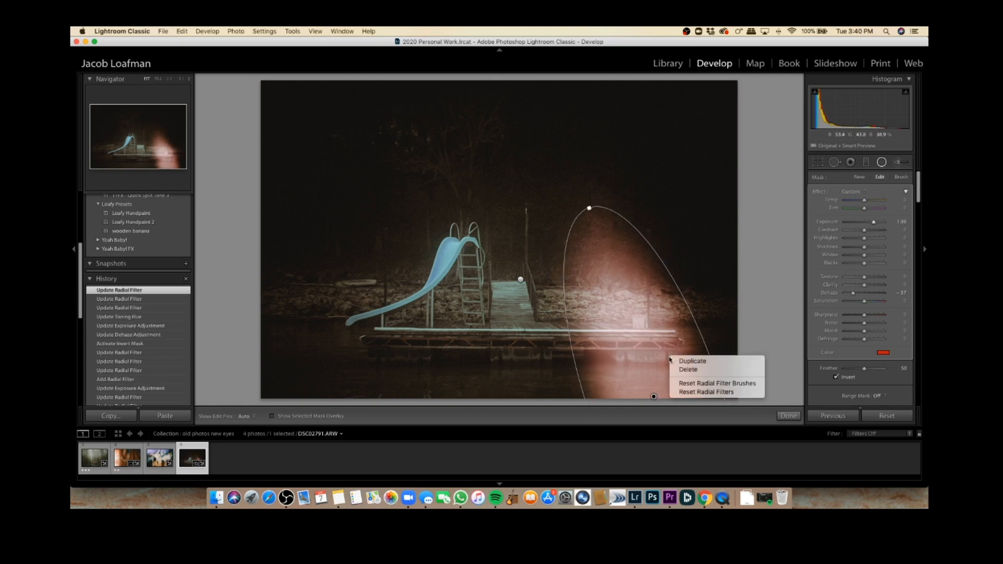
{"action": "left_click", "coordinate": [691, 361]}
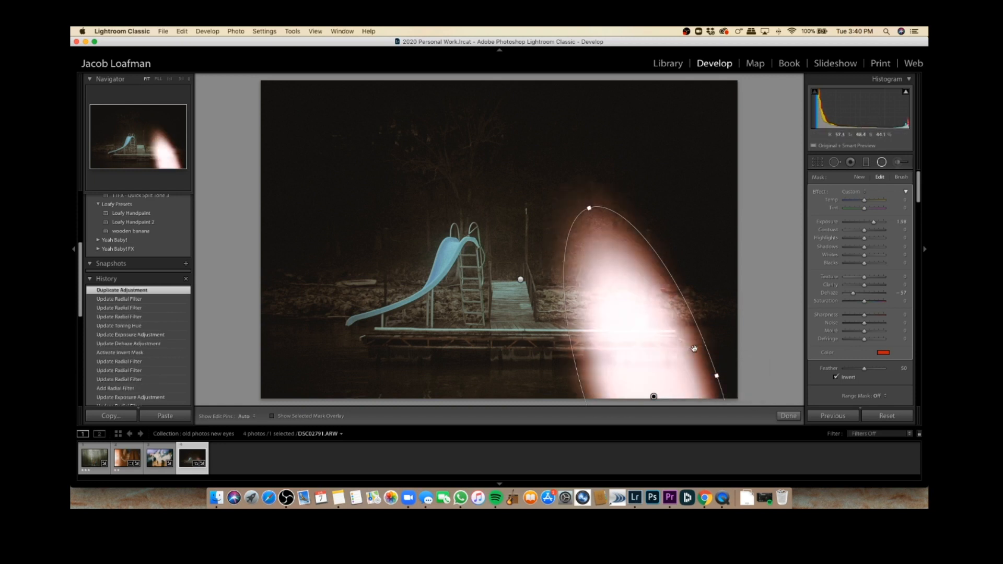
{"action": "left_click_drag", "start_coordinate": [705, 379], "coordinate": [679, 385]}
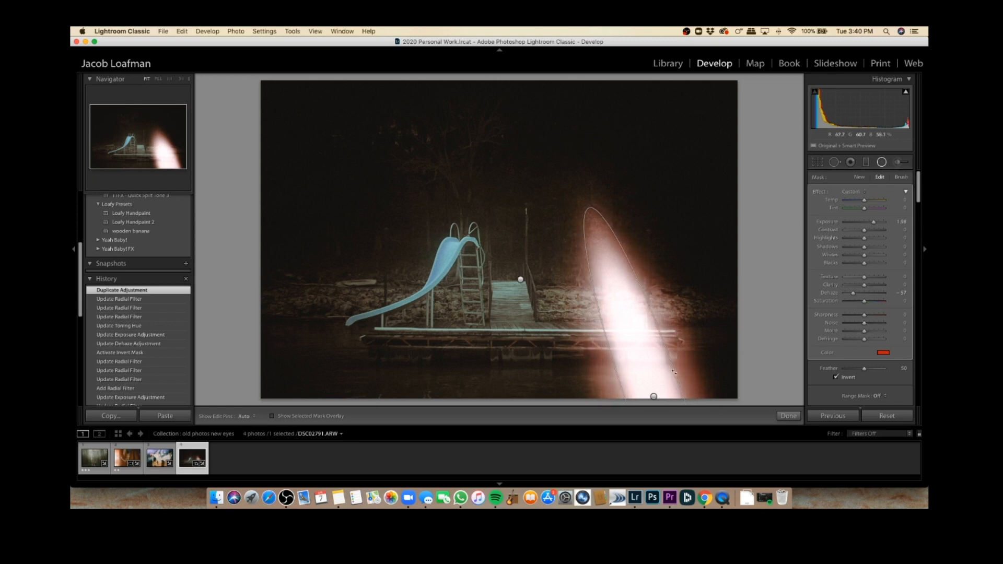
{"action": "left_click_drag", "start_coordinate": [647, 354], "coordinate": [662, 410]}
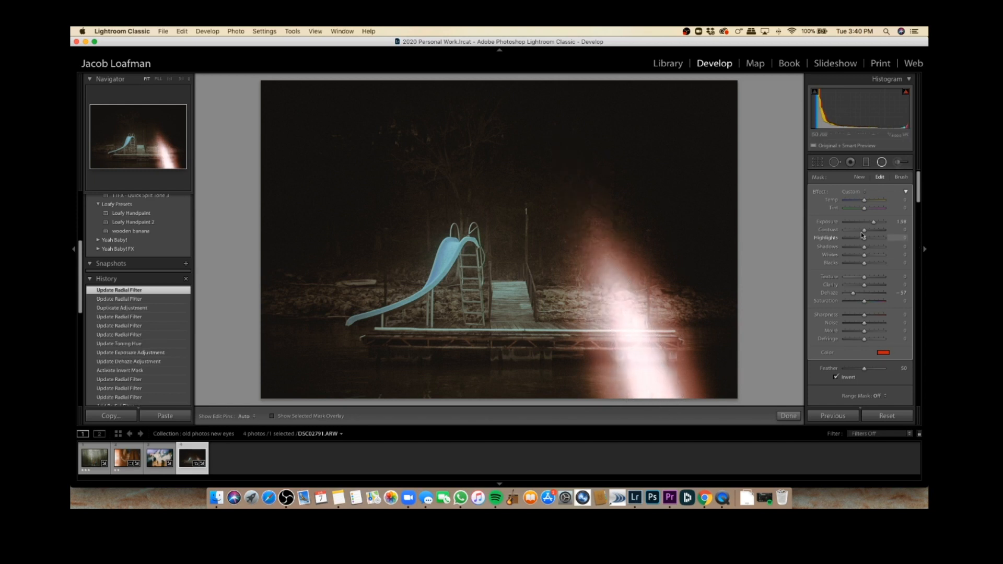
{"action": "left_click_drag", "start_coordinate": [869, 224], "coordinate": [867, 224]}
{"action": "key", "text": "shift+m"}
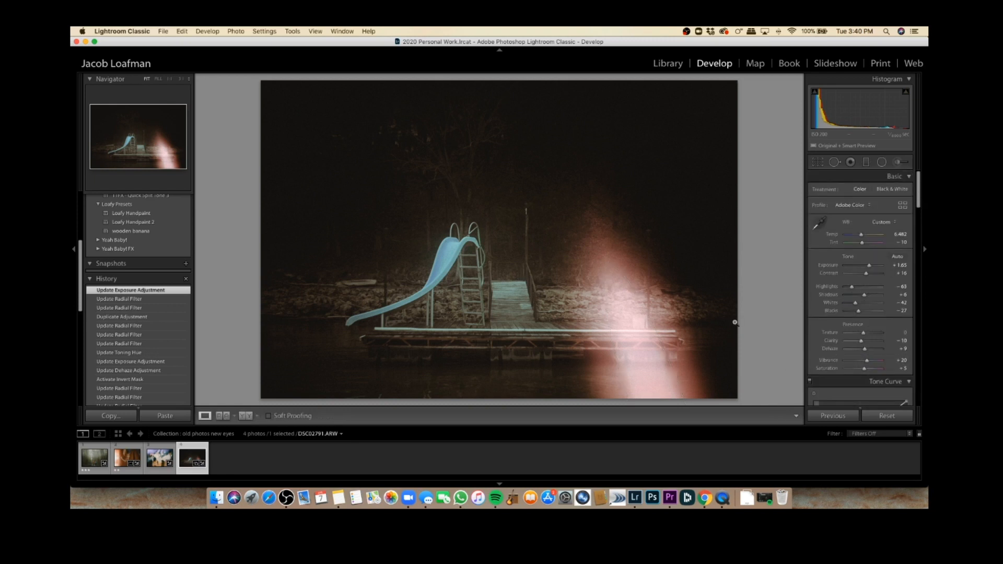
- Increase the photo's Grain Amount and set the grain Size to 25
{"action": "scroll", "coordinate": [839, 326], "scroll_direction": "down", "scroll_amount": 15}
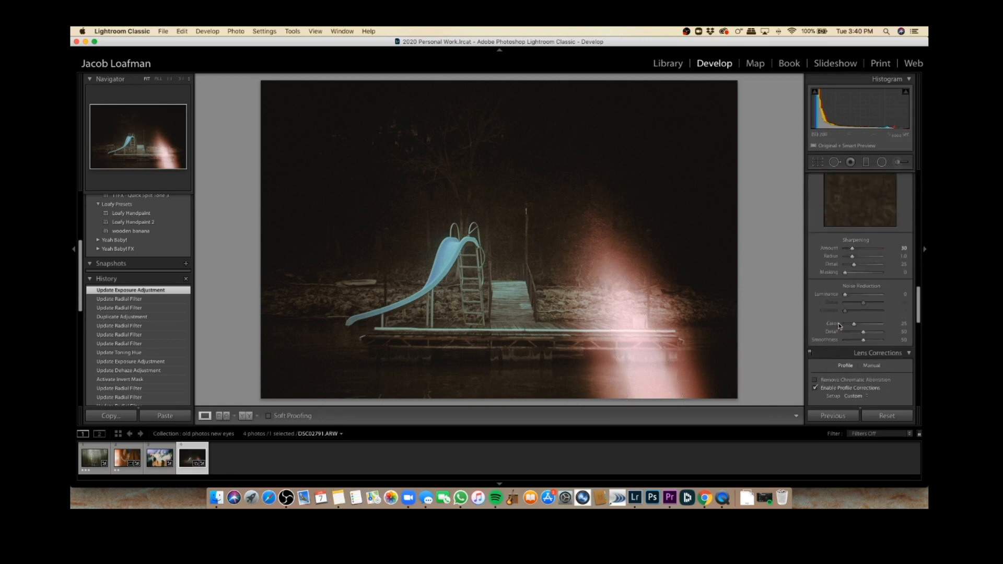
{"action": "scroll", "coordinate": [839, 326], "scroll_direction": "down", "scroll_amount": 2}
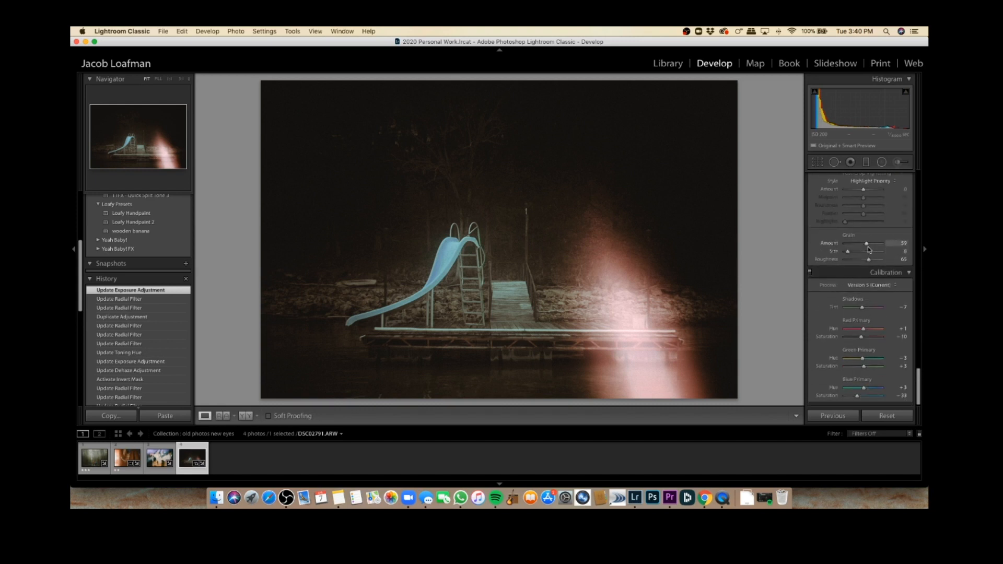
{"action": "mouse_move", "coordinate": [867, 243]}
{"action": "left_mouse_down"}
{"action": "mouse_move", "coordinate": [883, 244]}
{"action": "mouse_move", "coordinate": [854, 252]}
{"action": "left_mouse_up"}
- Lower the wider red filter's Exposure to about 1.36 and finish editing the radial filters
{"action": "left_click", "coordinate": [881, 163]}
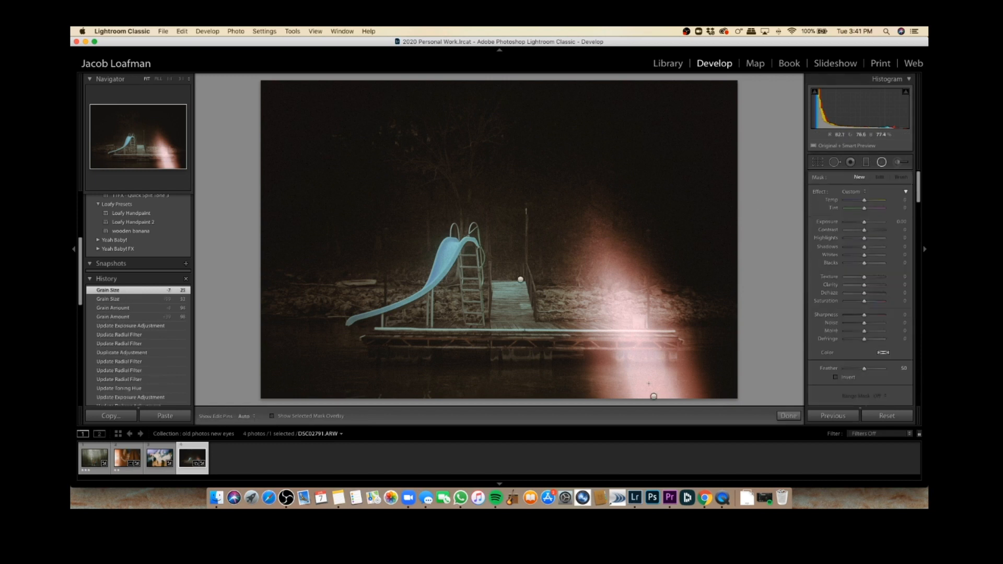
{"action": "left_click", "coordinate": [654, 397]}
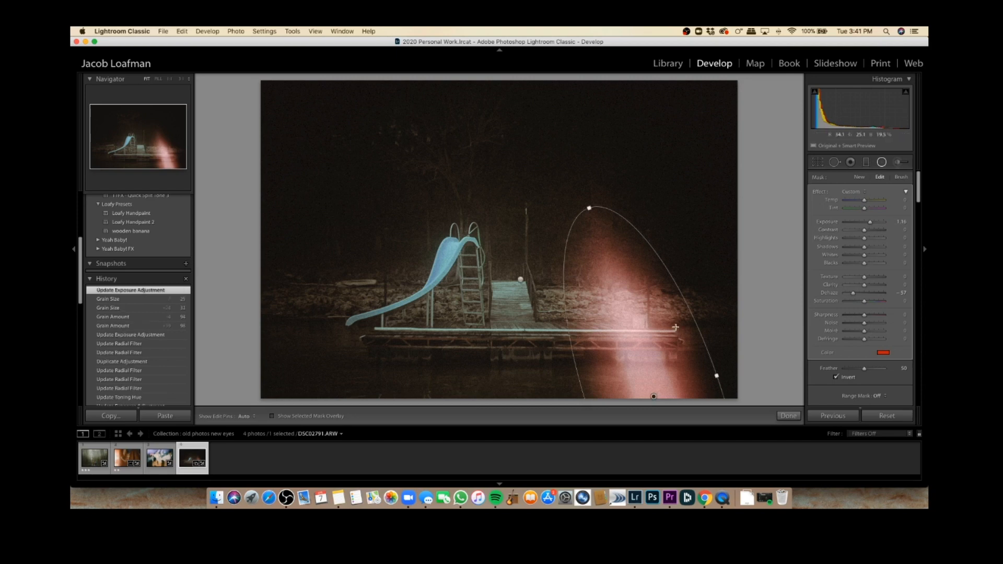
{"action": "key", "text": "Return"}
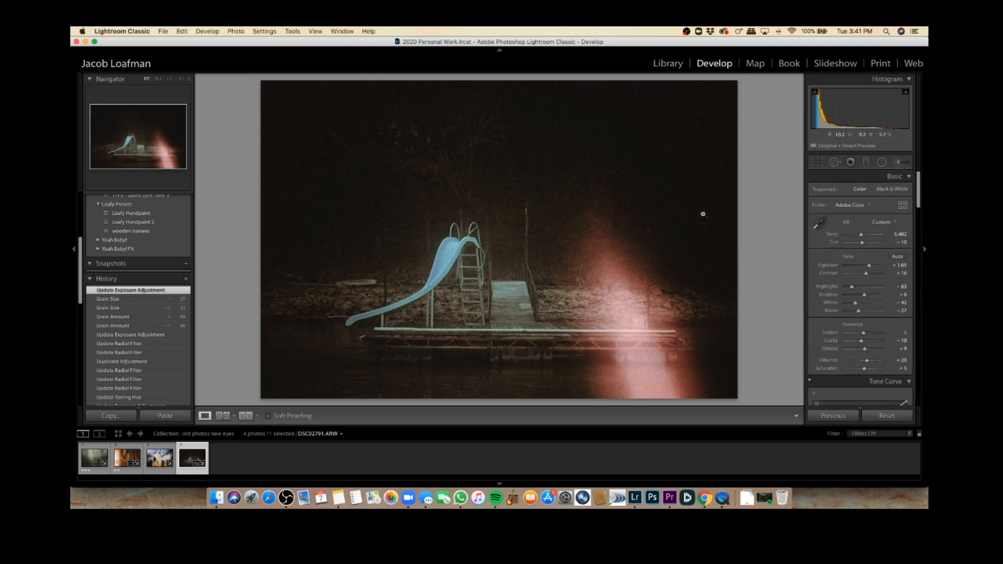
{"action": "left_click", "coordinate": [882, 162]}
{"action": "left_click_drag", "start_coordinate": [467, 204], "coordinate": [756, 342]}
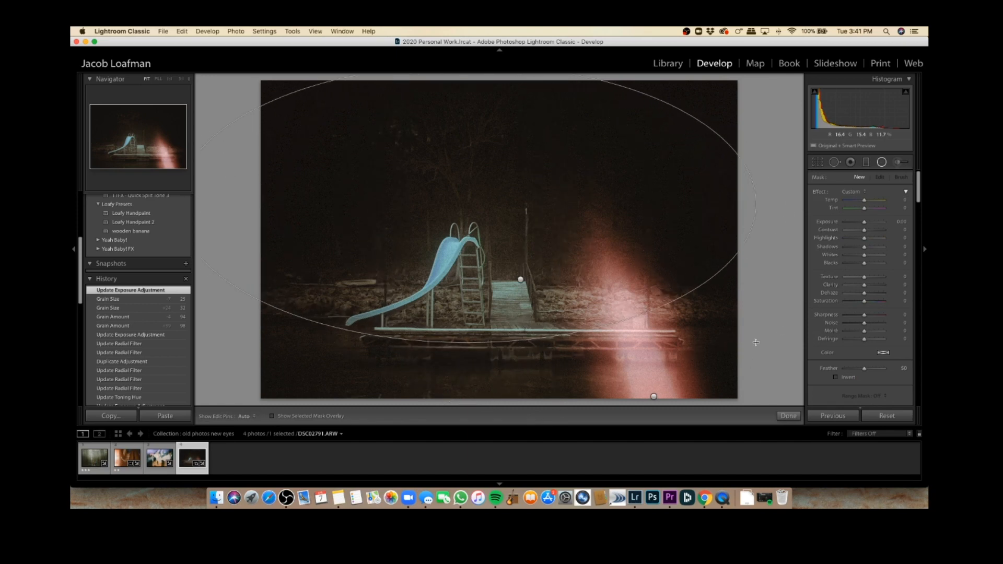
{"action": "left_click_drag", "start_coordinate": [692, 322], "coordinate": [692, 322]}
{"action": "left_click_drag", "start_coordinate": [610, 273], "coordinate": [647, 280]}
{"action": "key", "text": "backslash"}
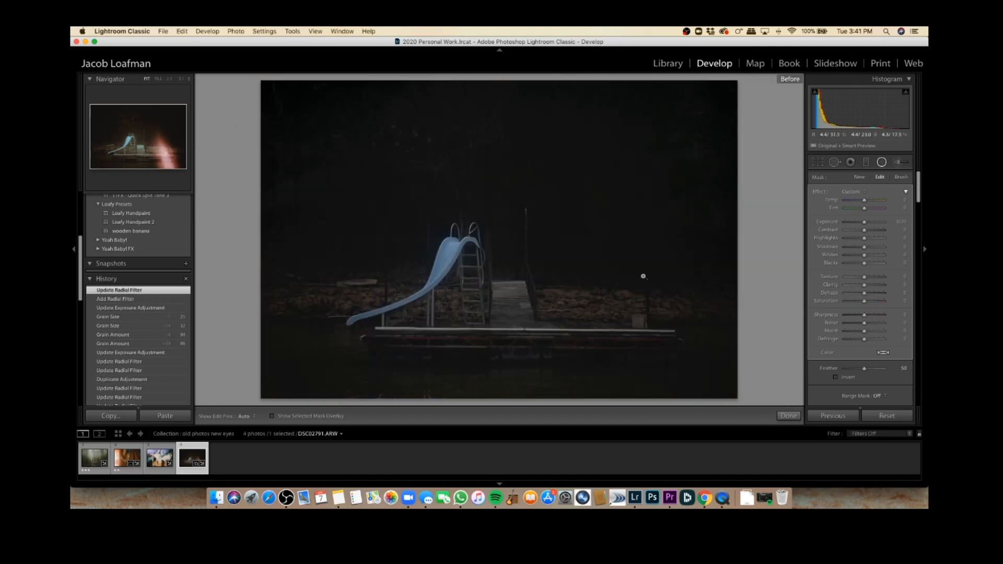
{"action": "key", "text": "backslash"}
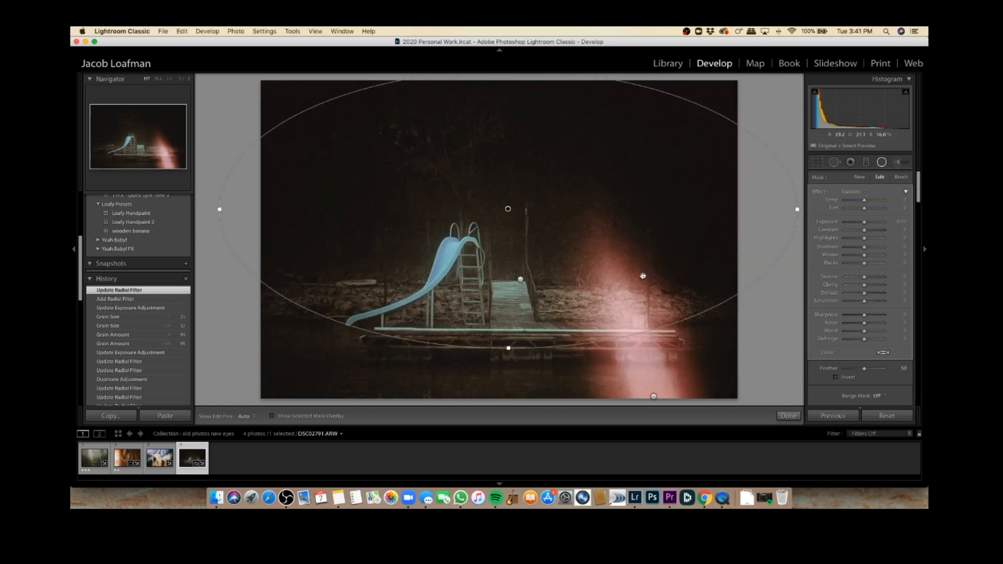
{"action": "key", "text": "Delete"}
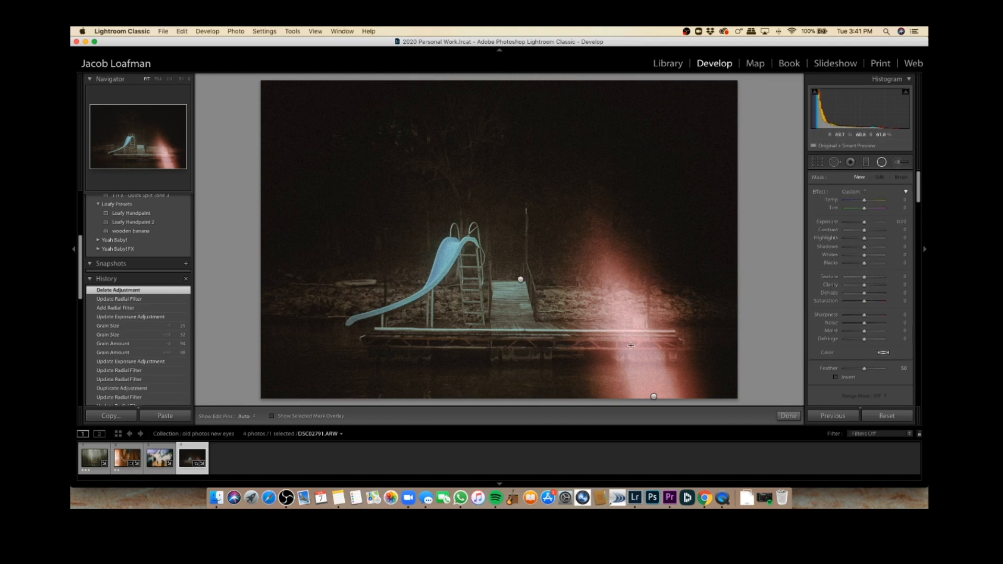
{"action": "left_click", "coordinate": [789, 416]}
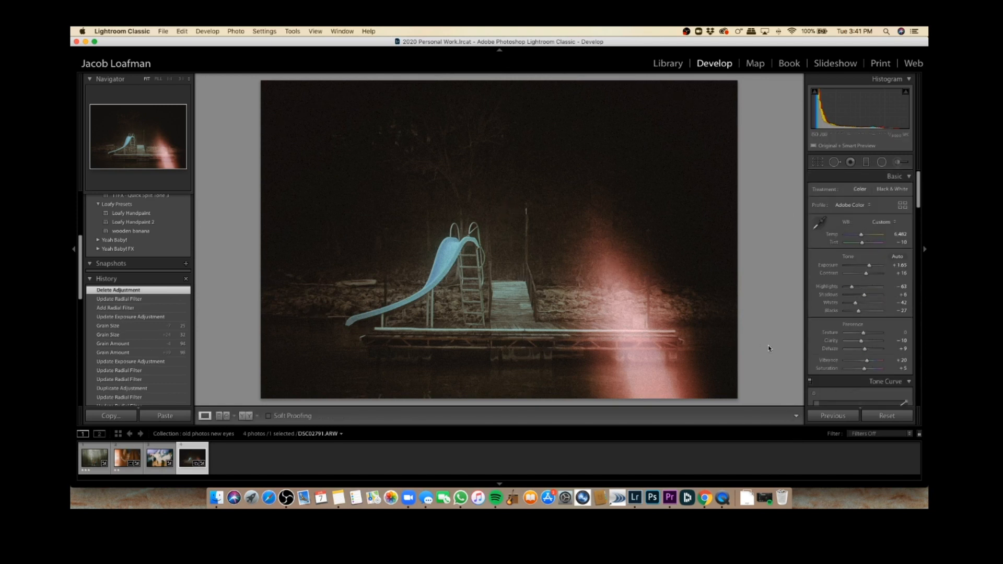